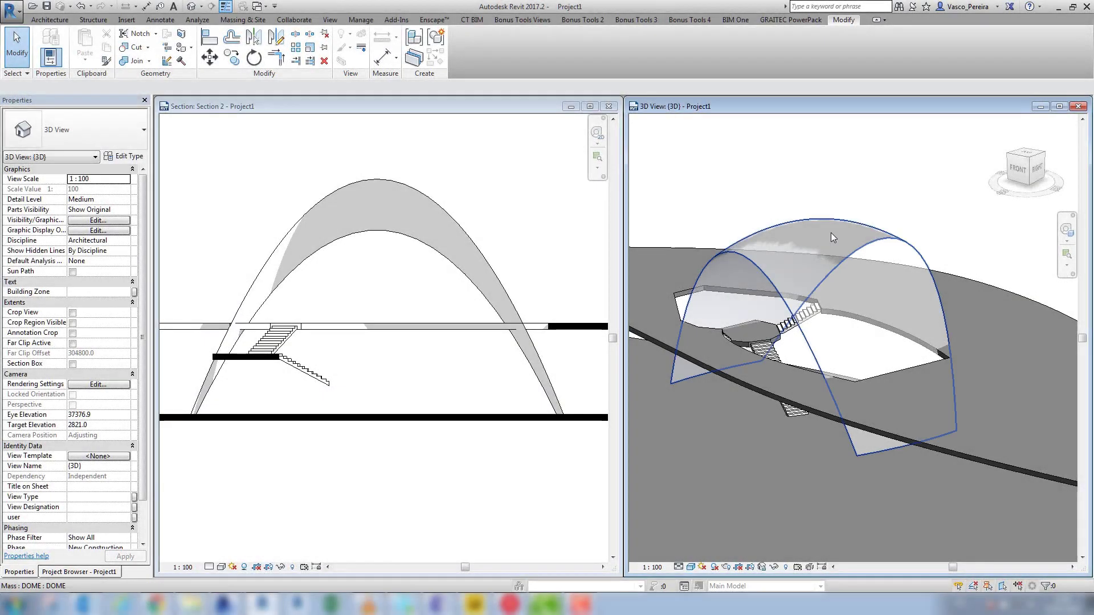
Edit the arched mass in place and isolate its surface, reference curves and points in the 3D view.
click(831, 233)
click(465, 51)
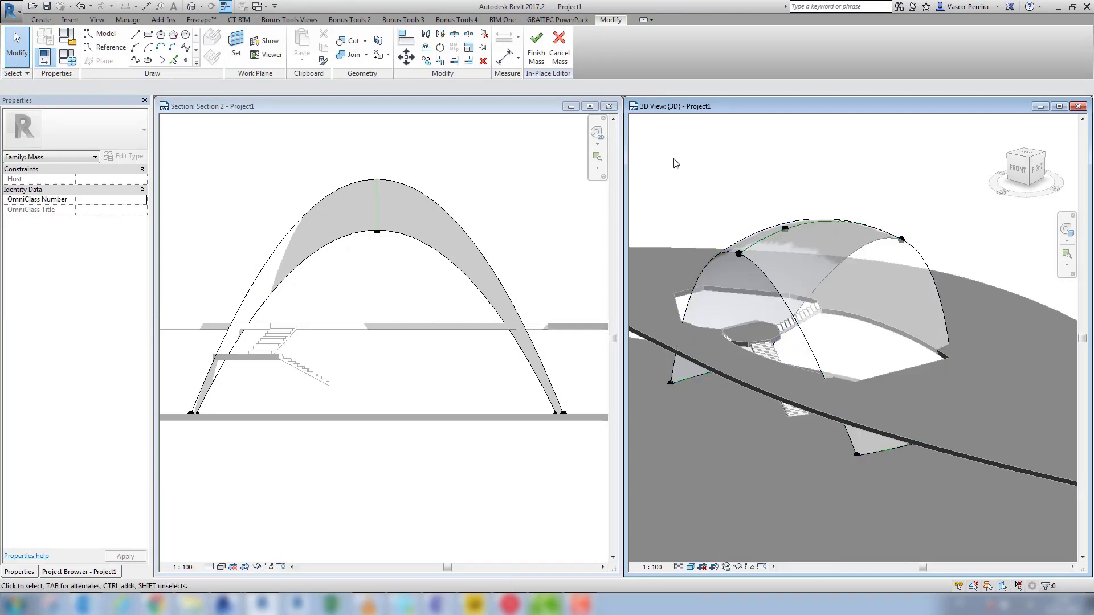
drag(638, 147, 992, 508)
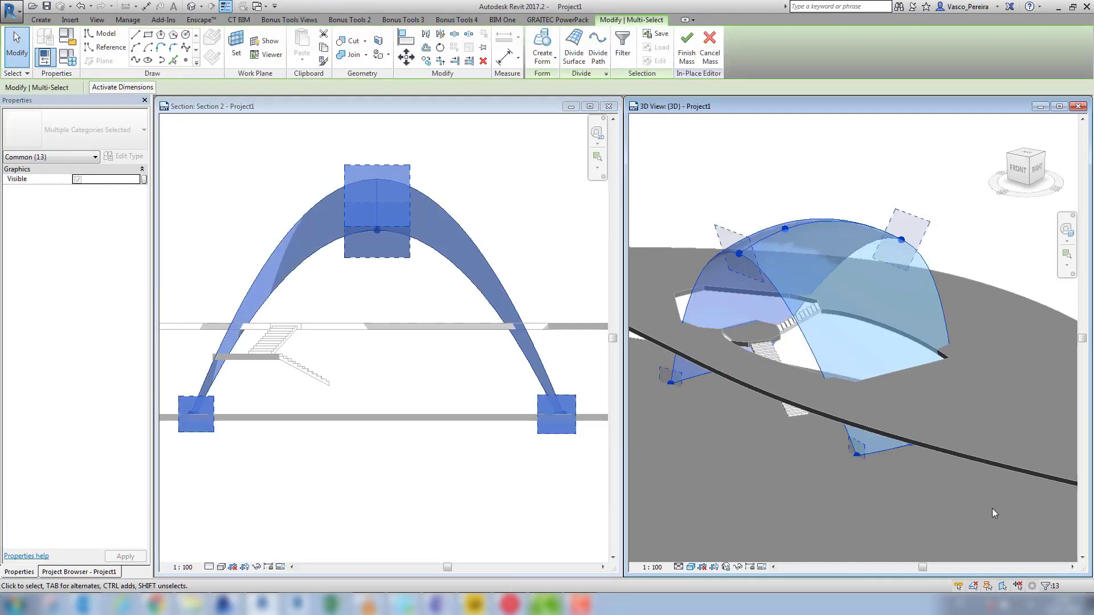
key(c)
click(997, 374)
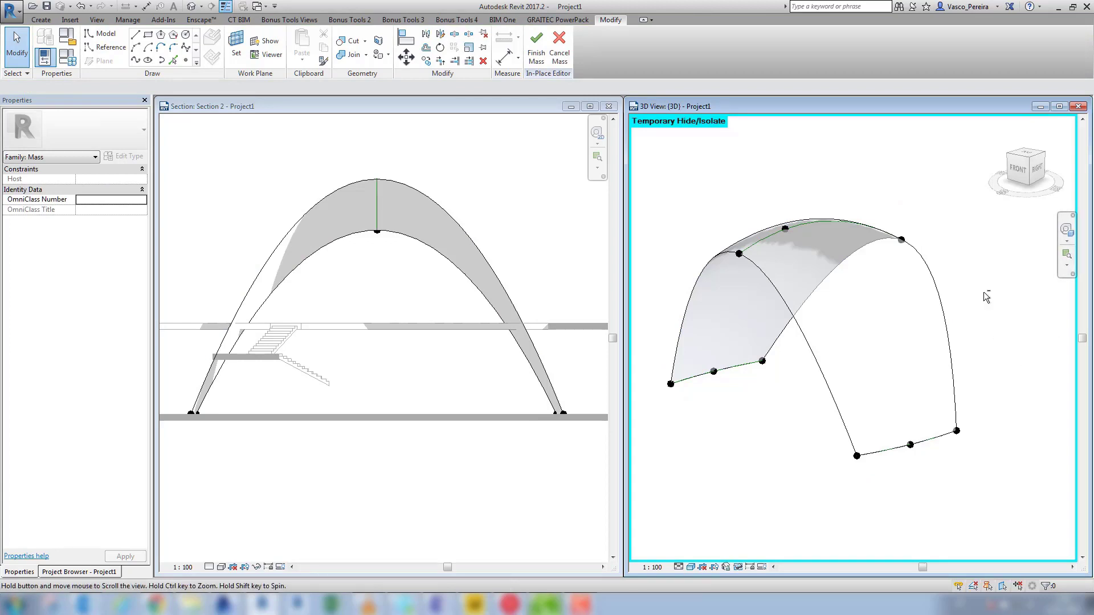
shift+middle_drag(985, 293, 1000, 333)
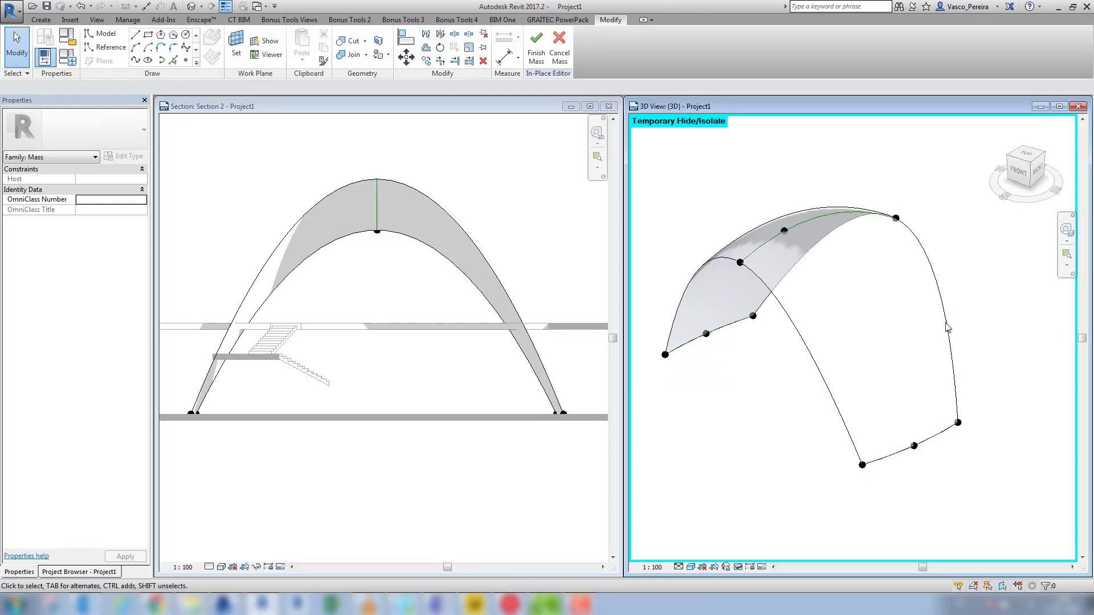
Dissolve the arched form into its three reference curves and try to create a form from all of them again.
click(893, 211)
click(699, 45)
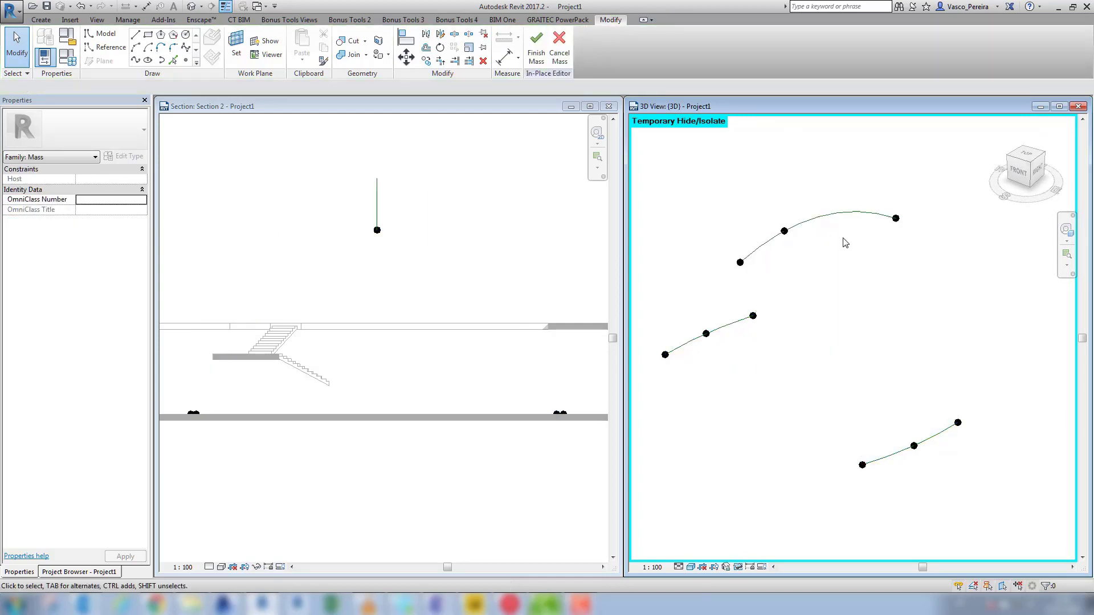
drag(640, 151, 1001, 495)
click(542, 43)
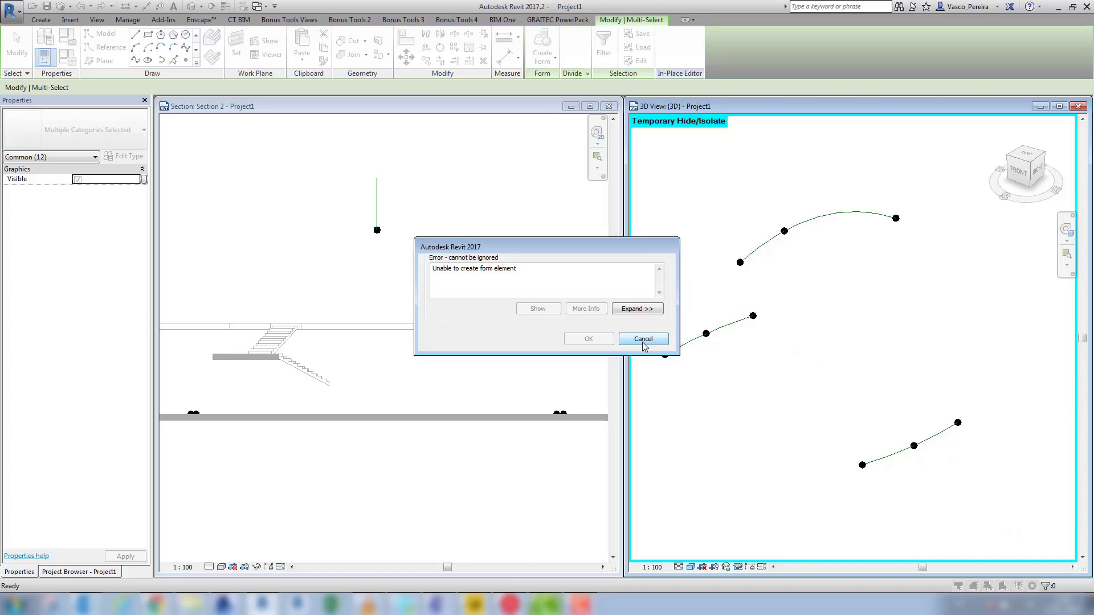
click(753, 386)
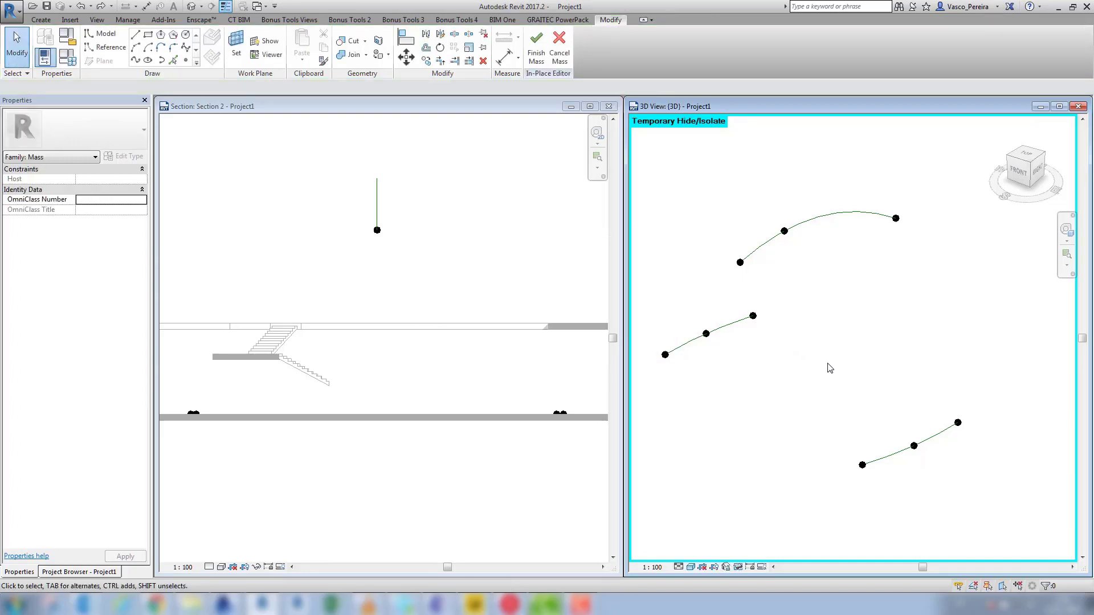
Set the offset of the right base curve's three reference points to 500 and create a form through all three curves.
drag(814, 347, 1010, 510)
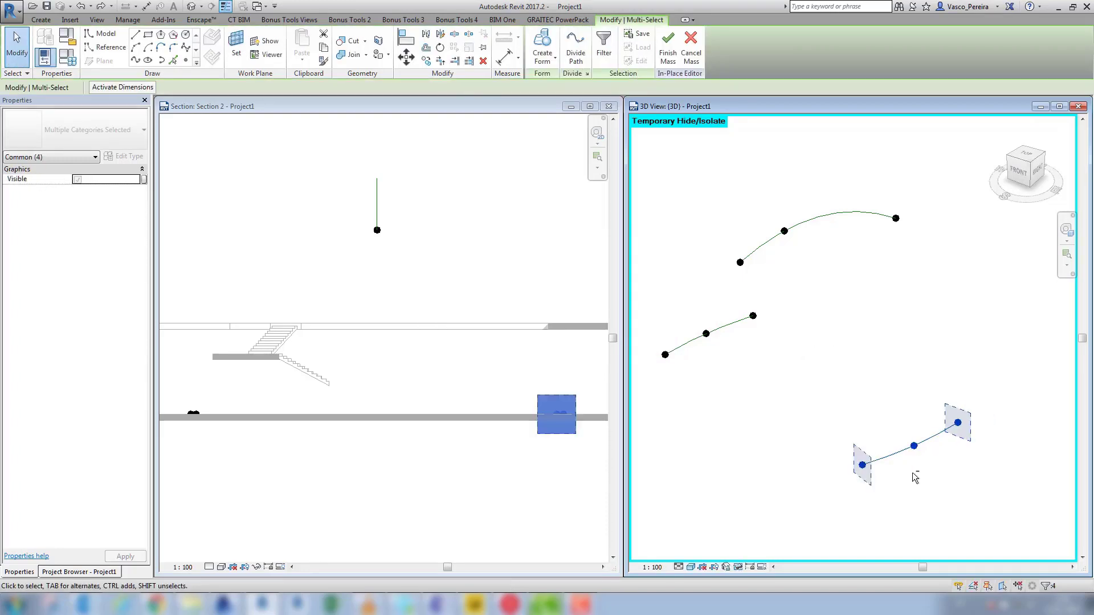
shift+click(893, 454)
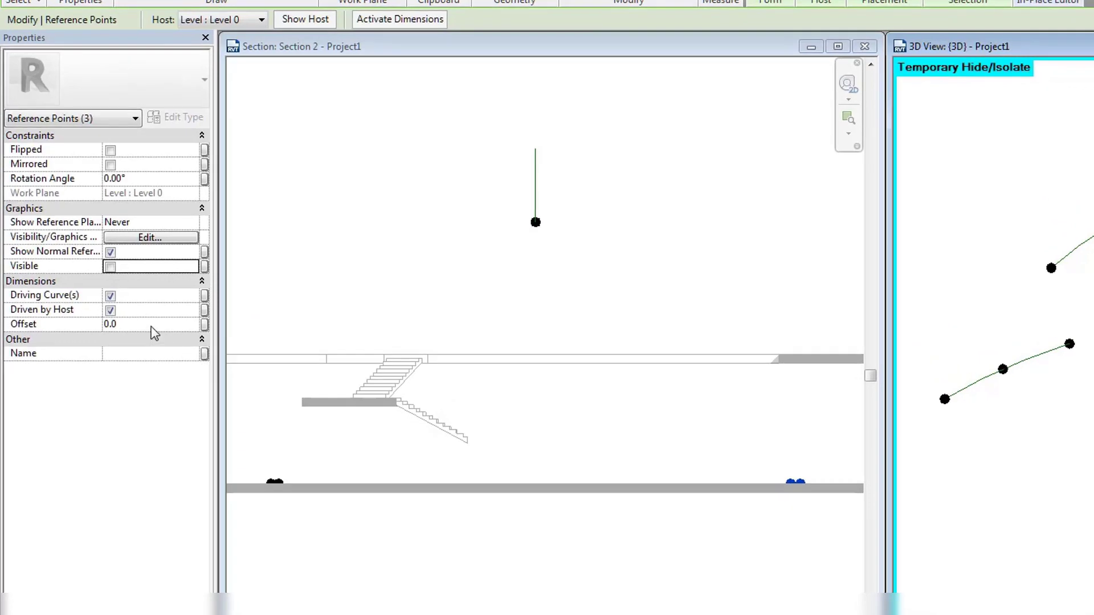
click(151, 328)
text(500)
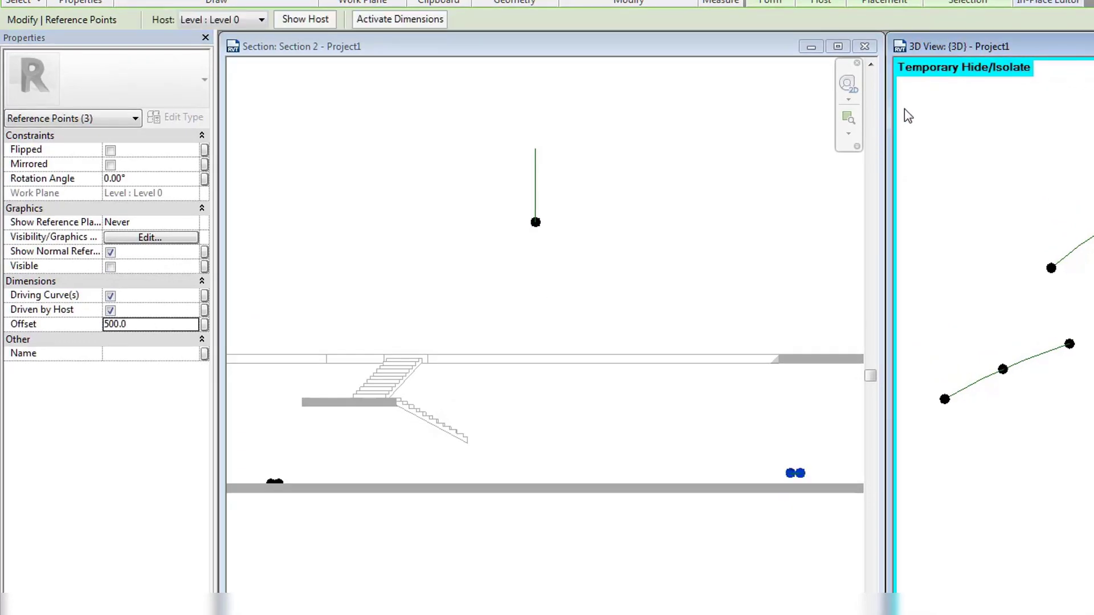
drag(905, 110, 1091, 613)
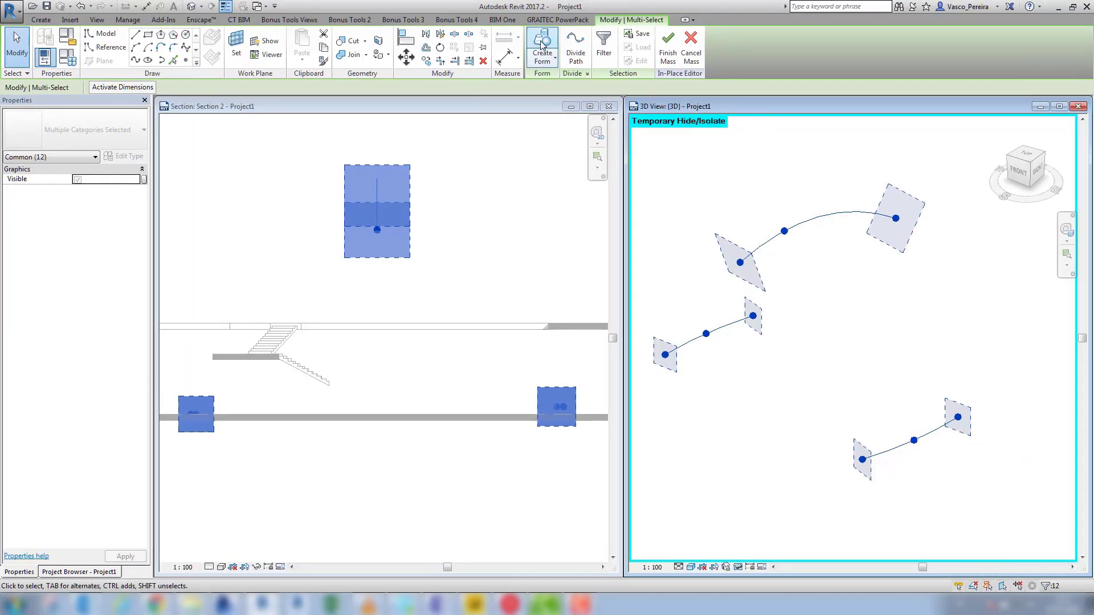
click(542, 44)
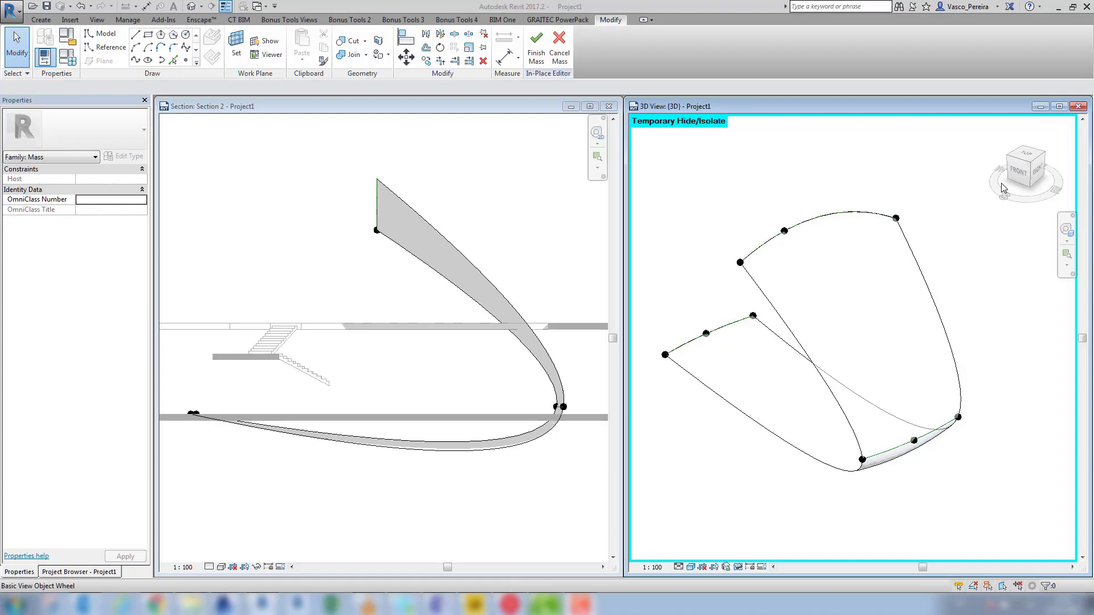
Divide the form's surface, using a U grid layout of Fixed Distance 10000 with justification Beginning.
click(908, 286)
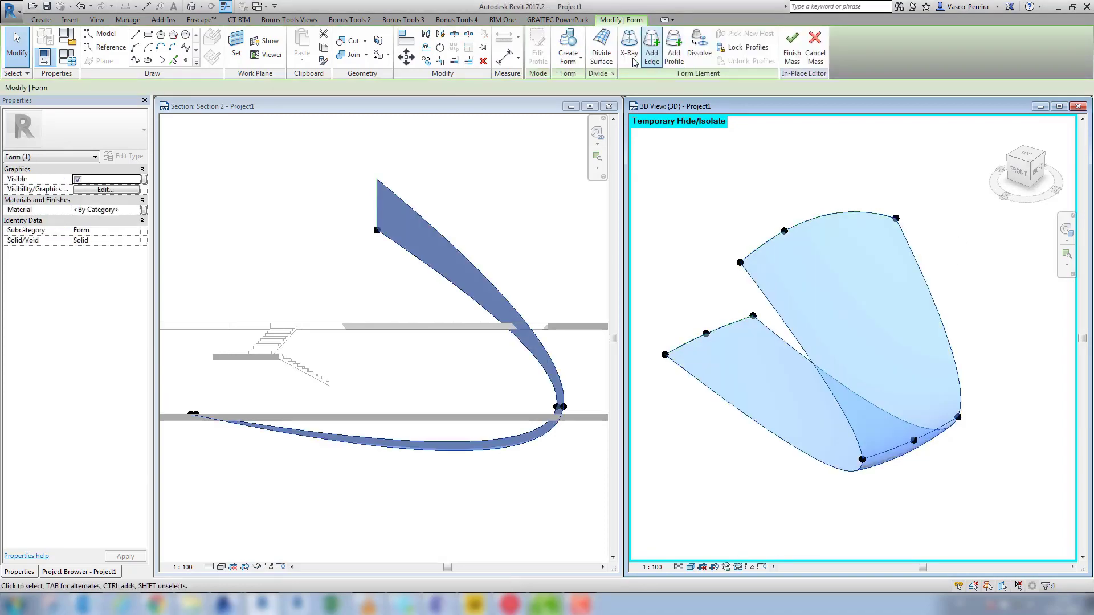
click(601, 48)
click(850, 318)
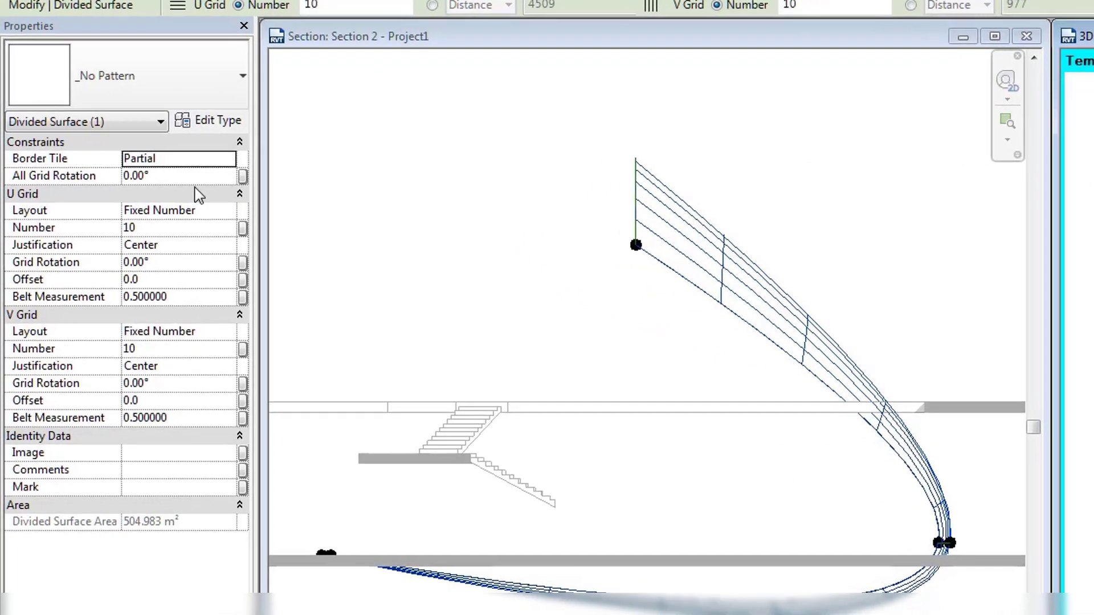
click(223, 210)
click(229, 210)
click(213, 242)
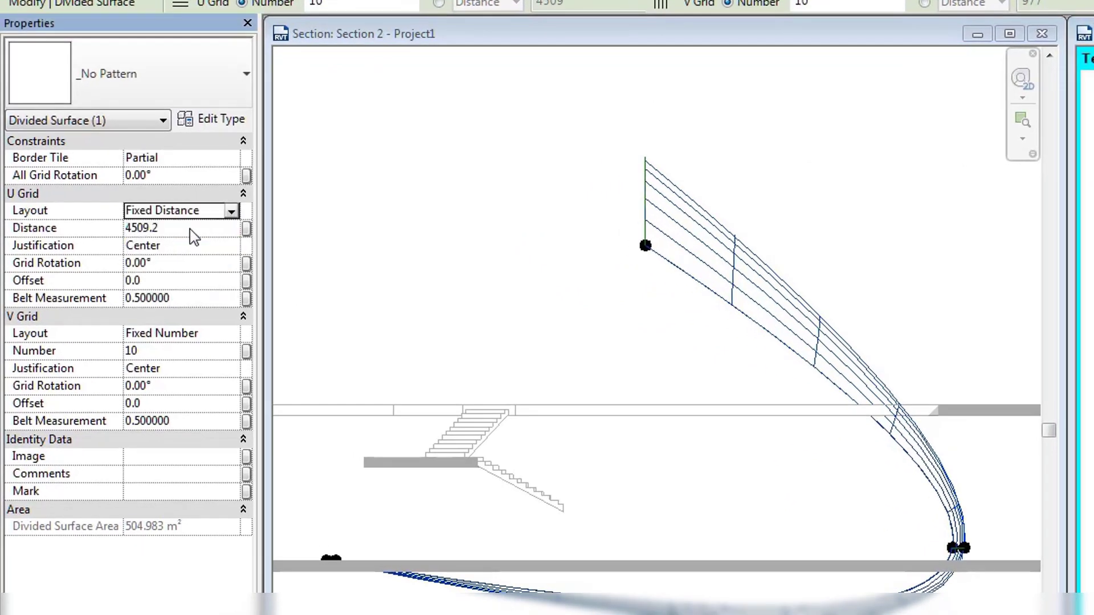
click(191, 230)
text(10000)
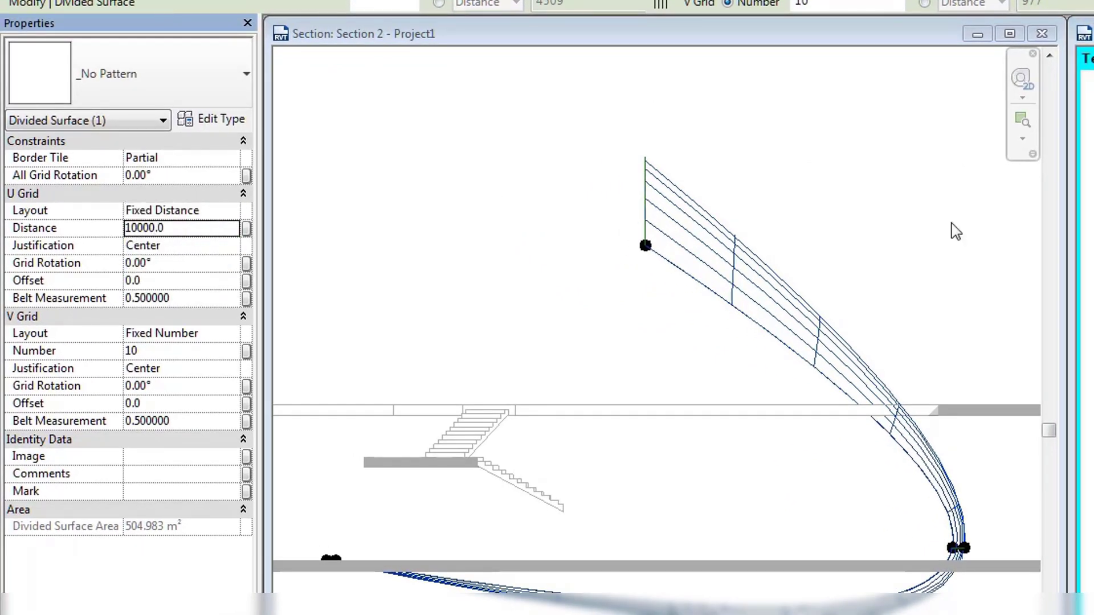
click(227, 244)
click(231, 246)
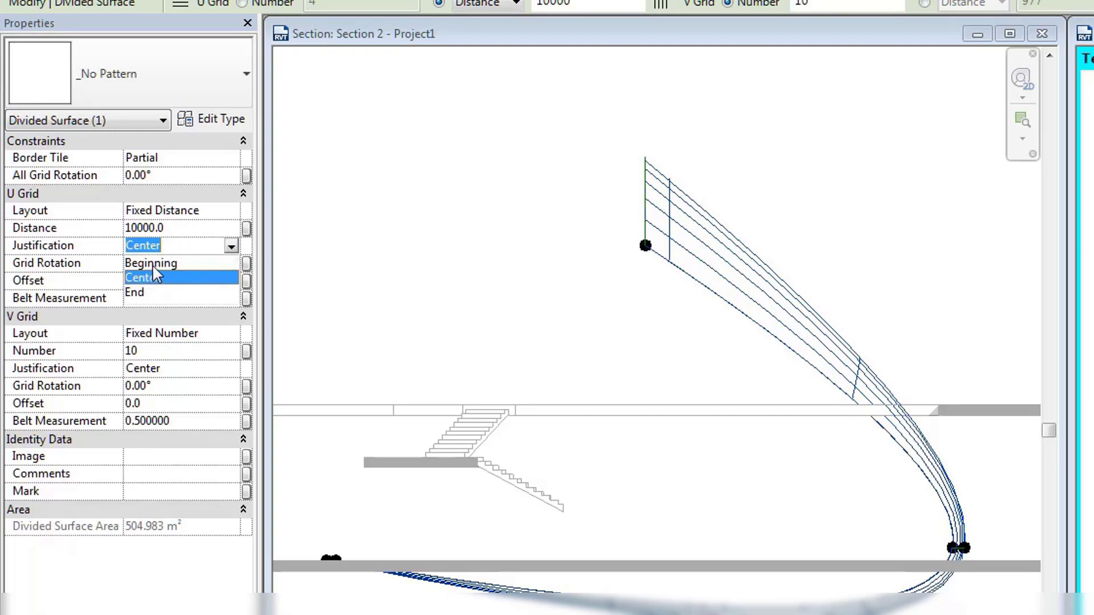
click(151, 263)
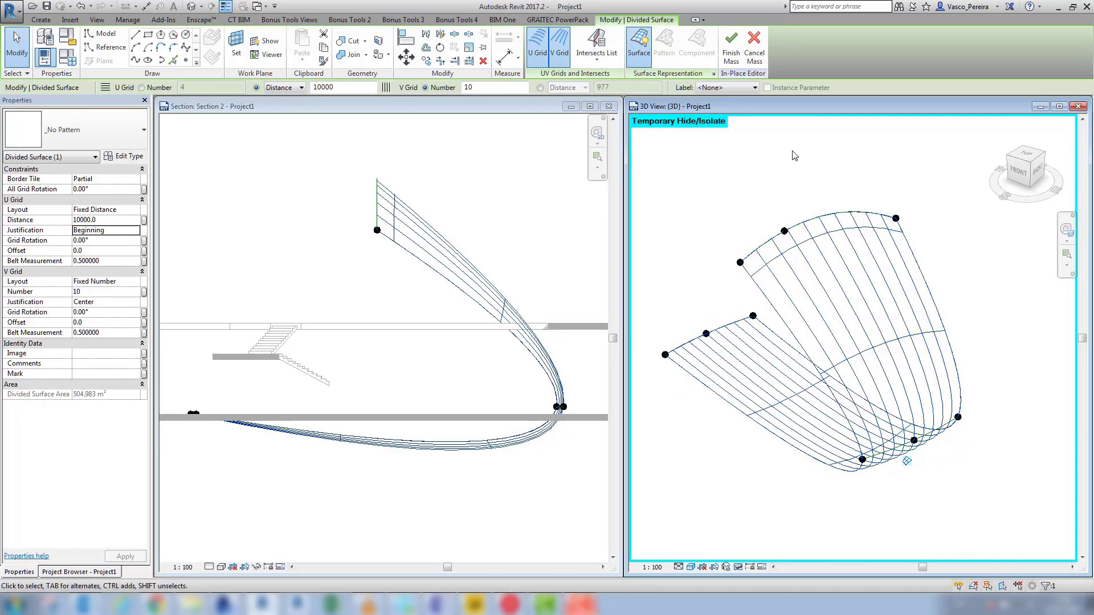
Remove the divided form and reset the offset of the right base curve's reference points to 0.
click(834, 204)
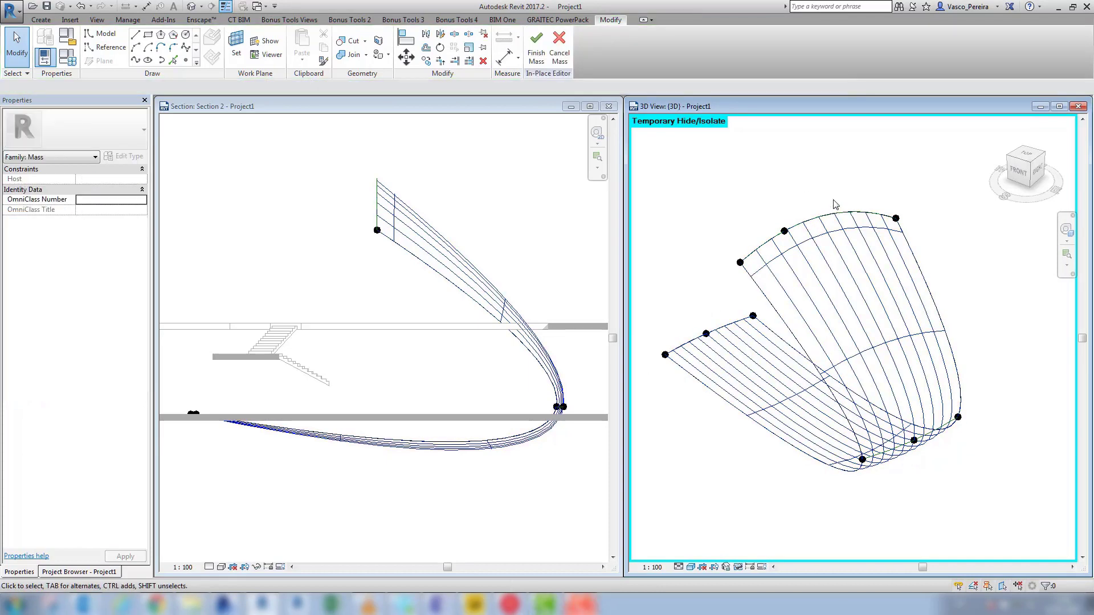
click(867, 207)
key(Delete)
drag(824, 368, 990, 503)
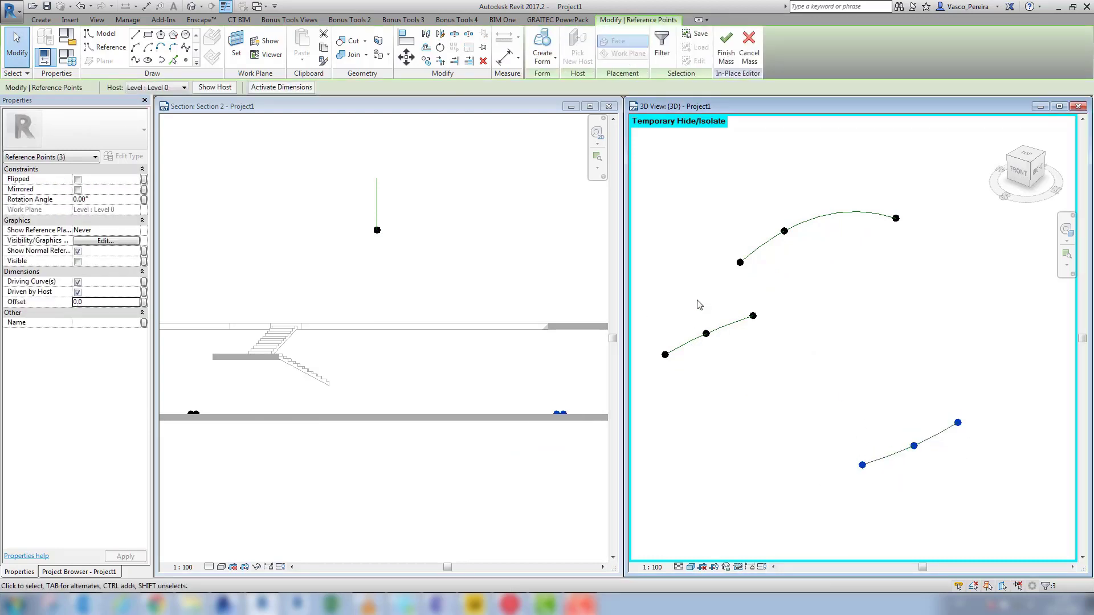
Set the offset of the left base curve's three reference points to 500 and create a form through all three curves.
drag(642, 289, 794, 383)
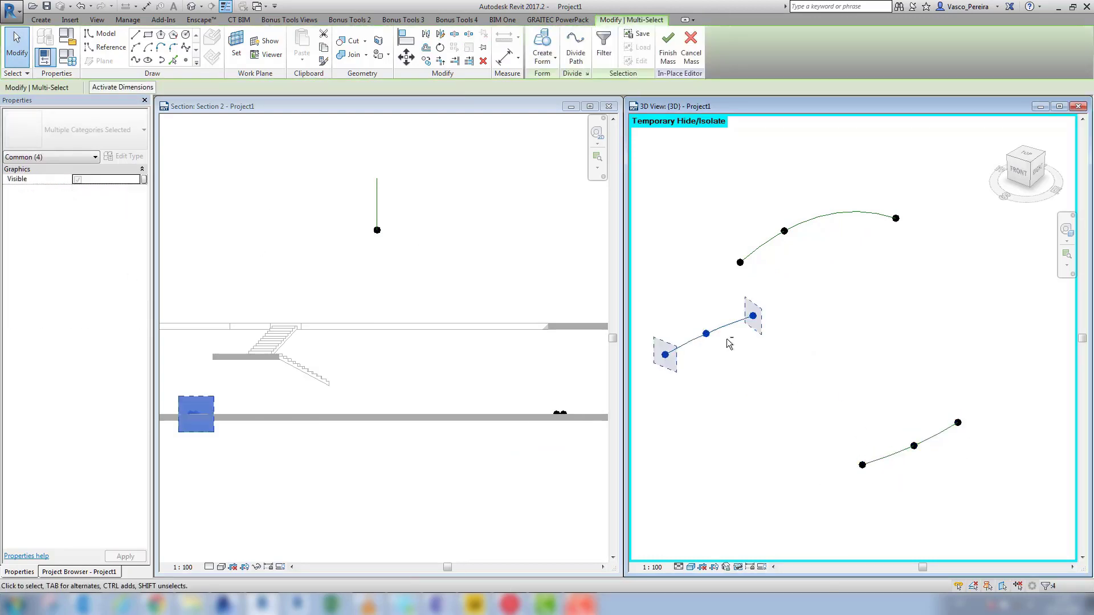
shift+click(725, 333)
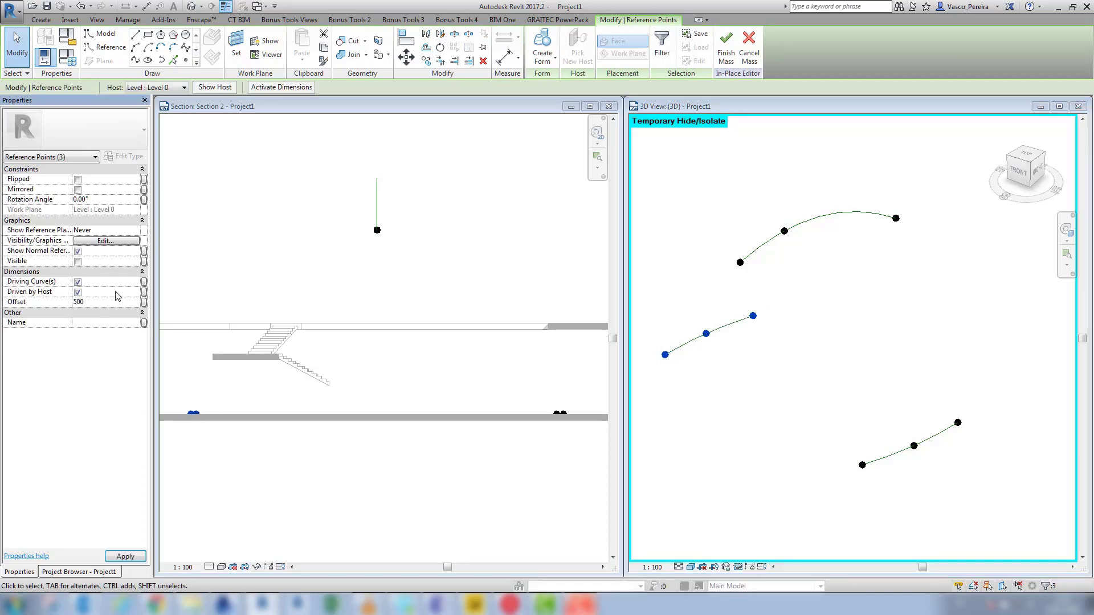
drag(640, 158, 979, 519)
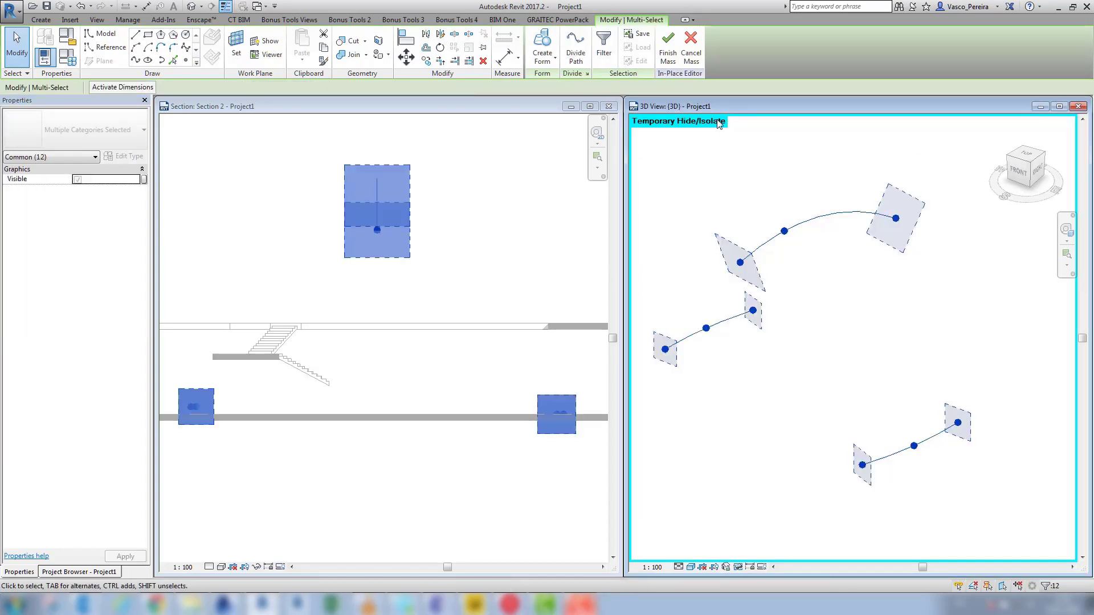
click(544, 46)
click(851, 275)
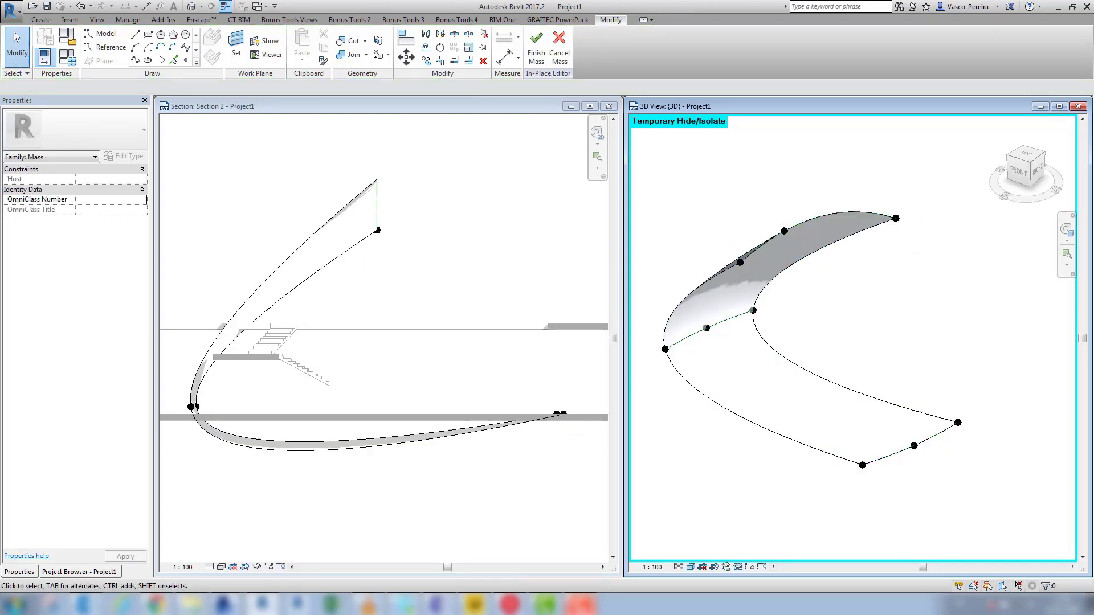
Divide the surface with a Fixed Distance U grid of 10000 justified to Beginning, and undo back to the bare curves.
click(801, 254)
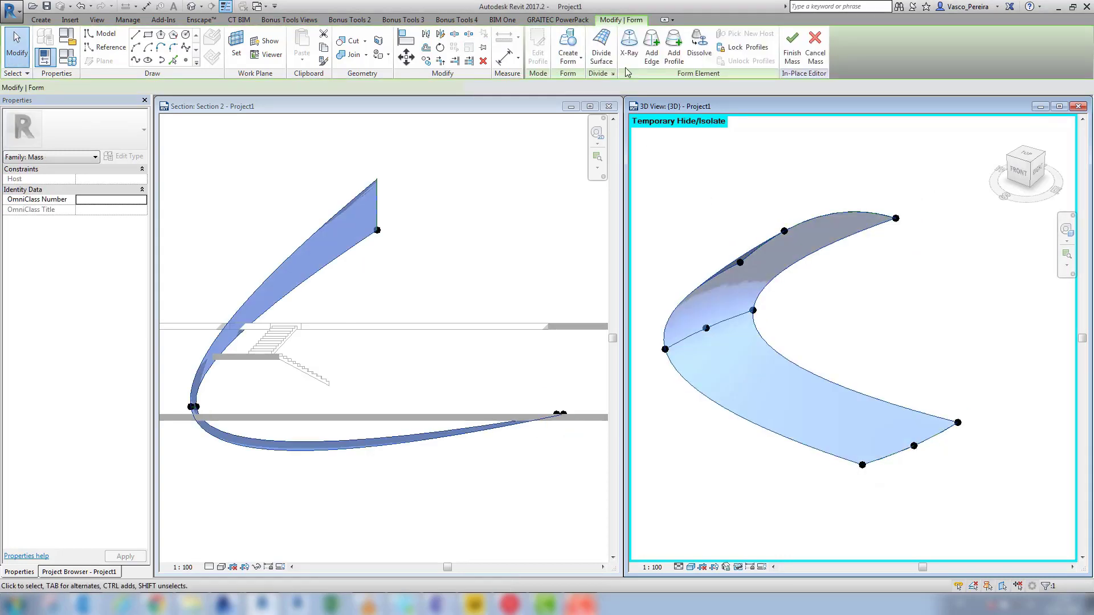
click(602, 49)
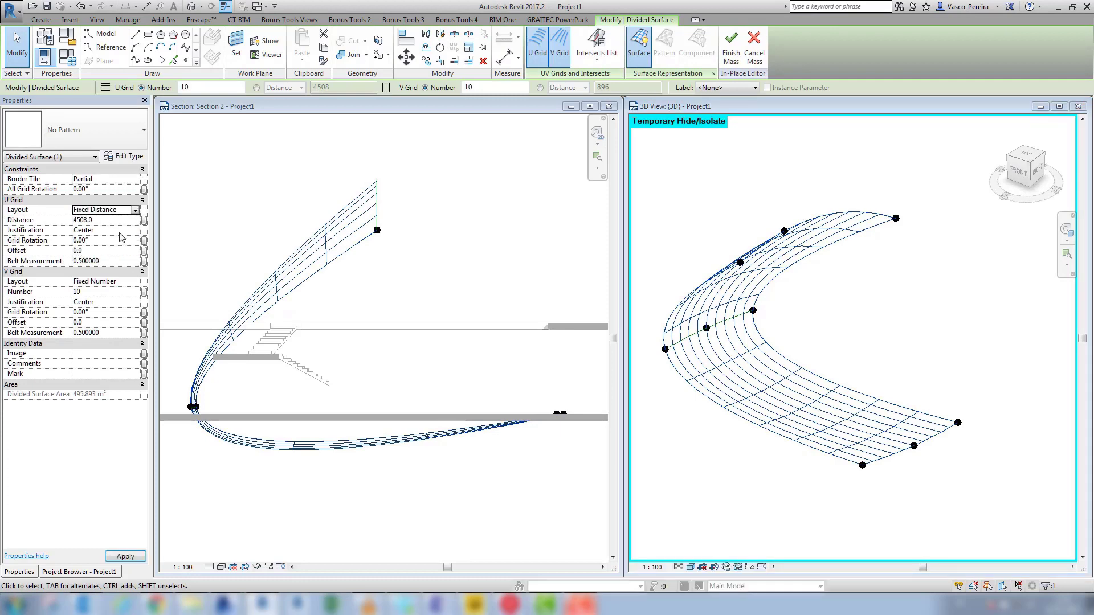
click(115, 220)
text(10000)
click(127, 231)
click(103, 240)
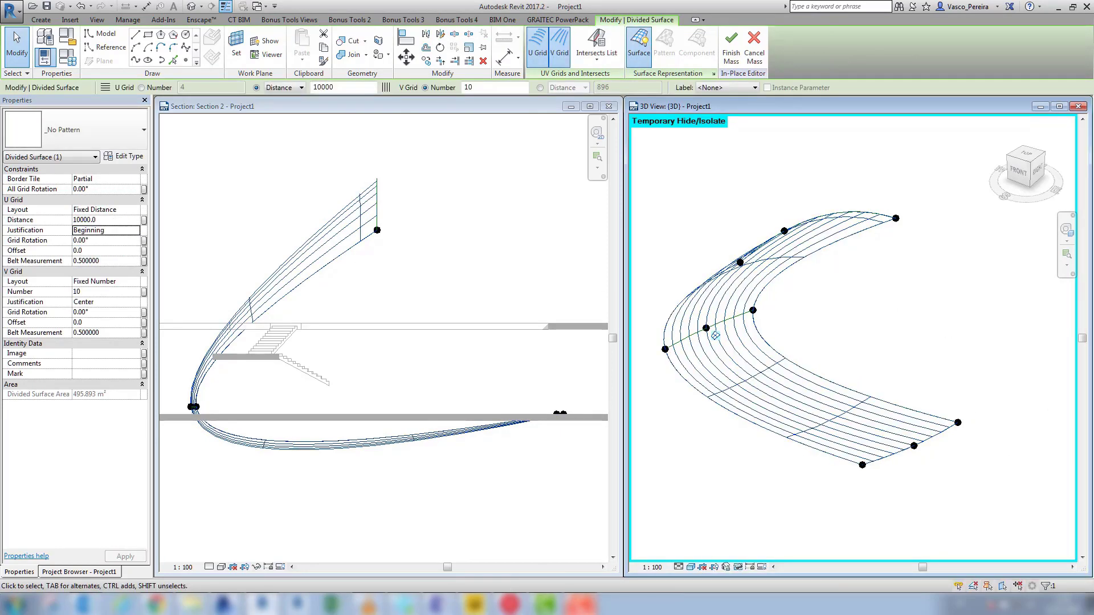
click(865, 268)
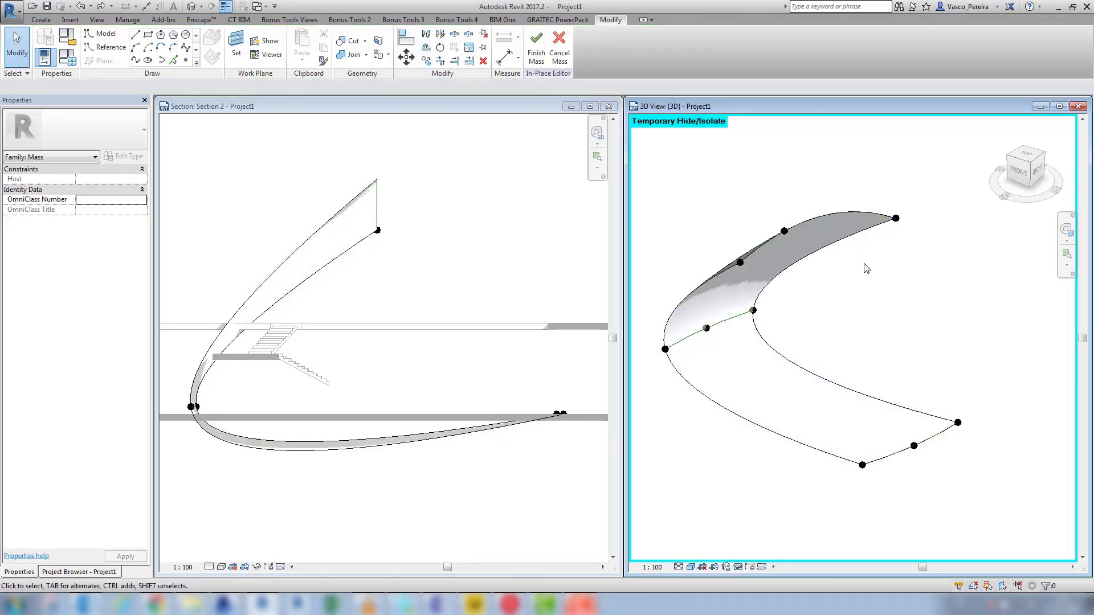
key(ctrl+z)
Set the offset of the right base curve's three reference points to 2500.
drag(803, 372, 1012, 503)
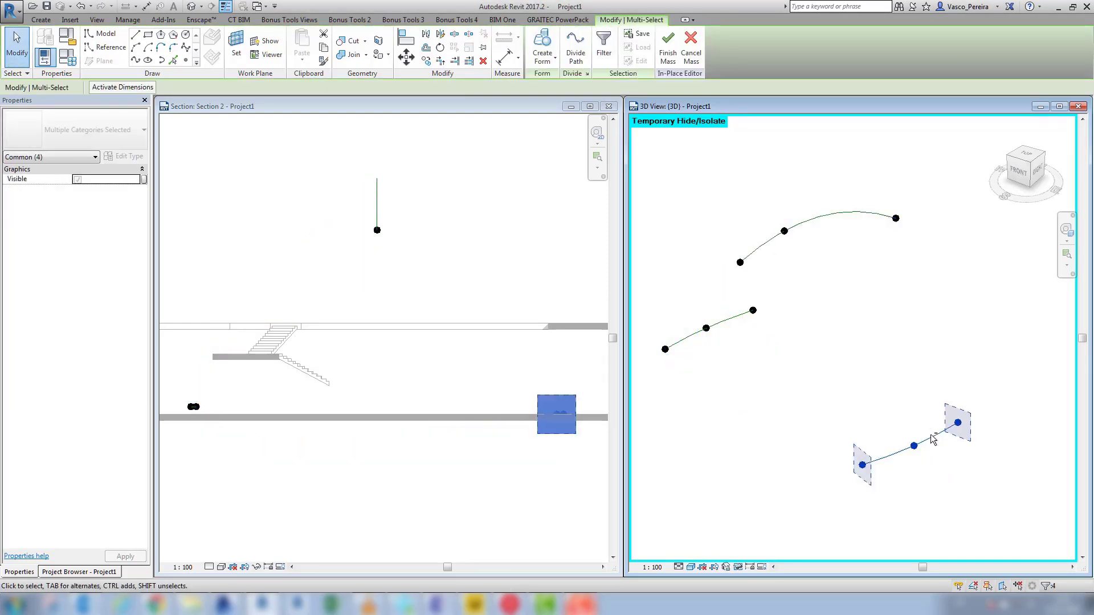
shift+click(931, 435)
click(102, 303)
text(2500)
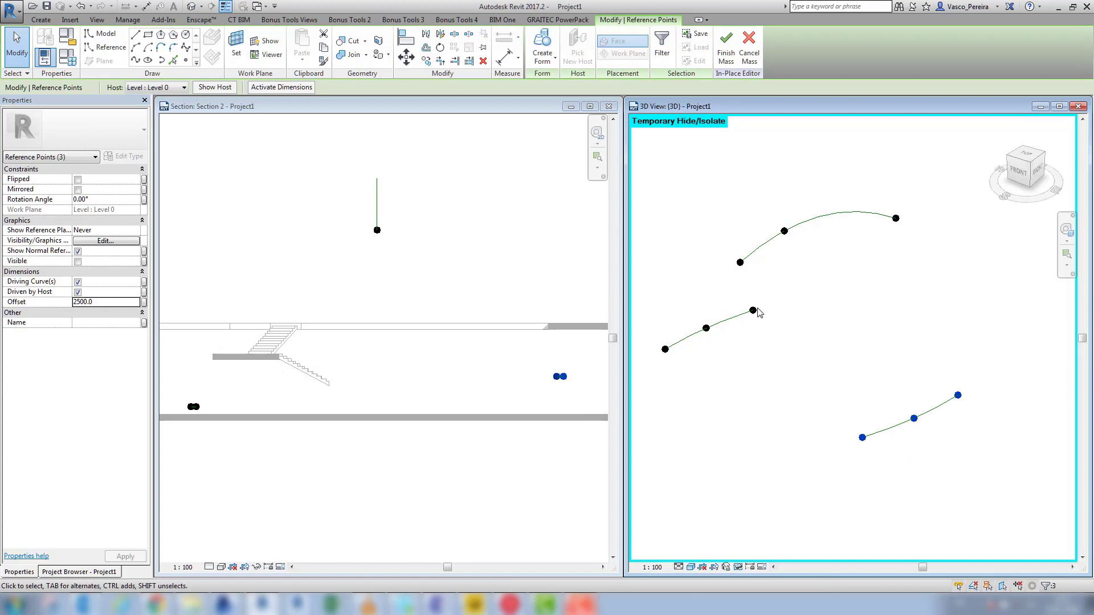
Set the offset of the top arc's three reference points to 0 and create a form through all three curves.
drag(703, 183, 911, 277)
click(114, 302)
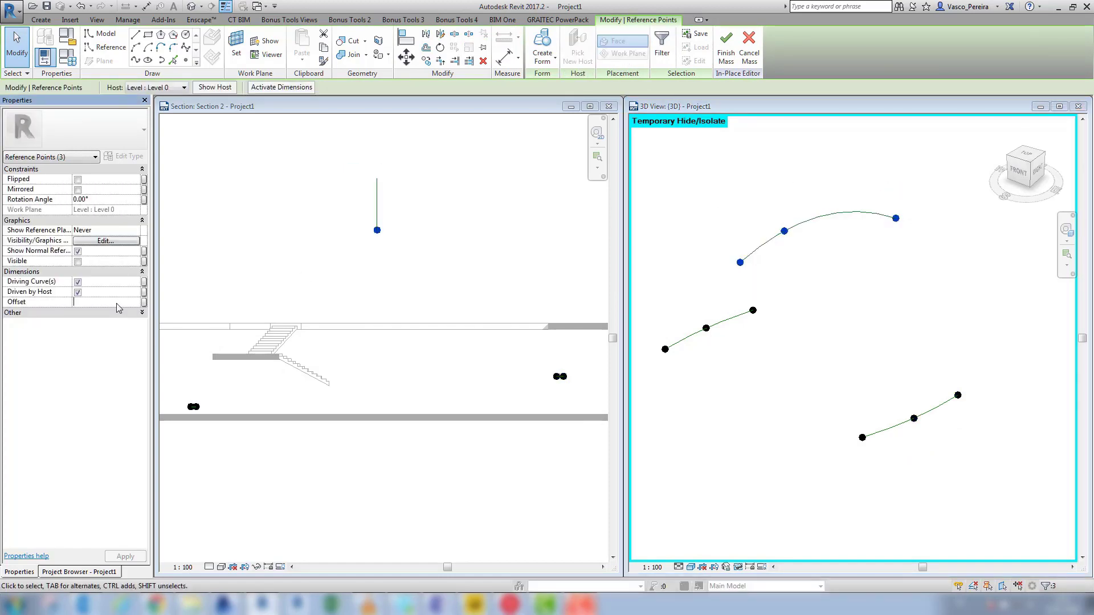
text(0)
key(Return)
click(647, 256)
drag(634, 249, 1008, 489)
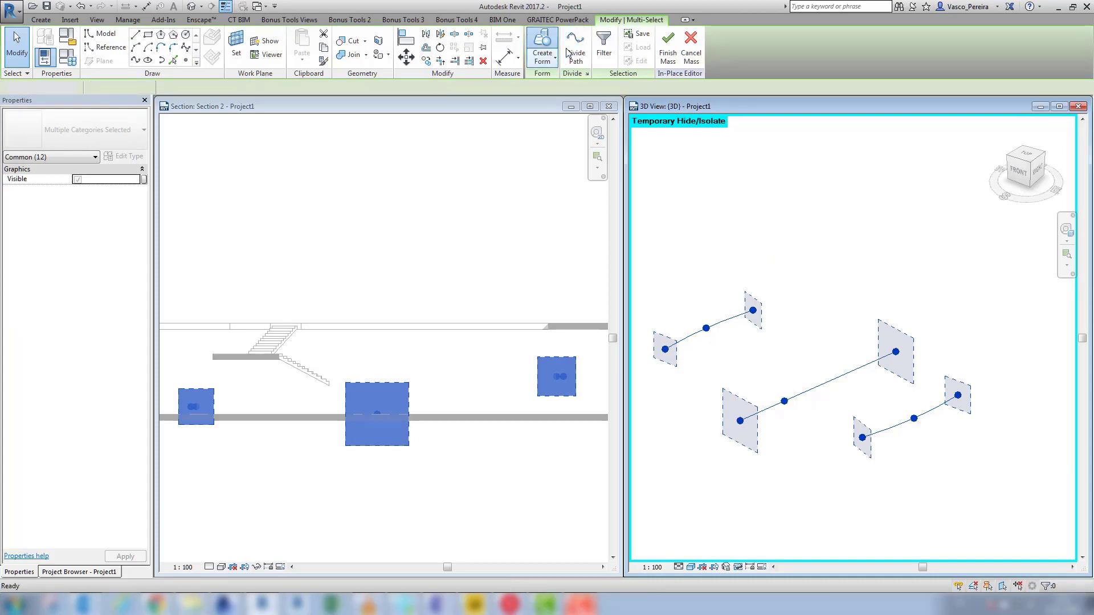
click(542, 43)
Move the right base curve straight up above the upper floor in the section and divide the form's surface.
drag(518, 356, 584, 415)
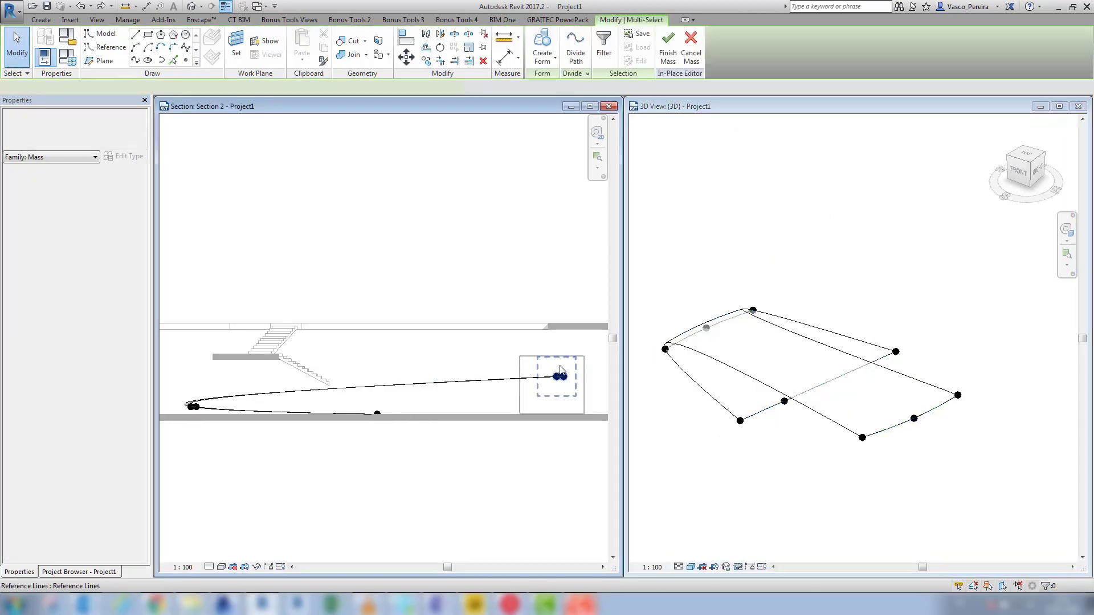
key(m)
key(v)
click(546, 292)
click(545, 155)
click(836, 315)
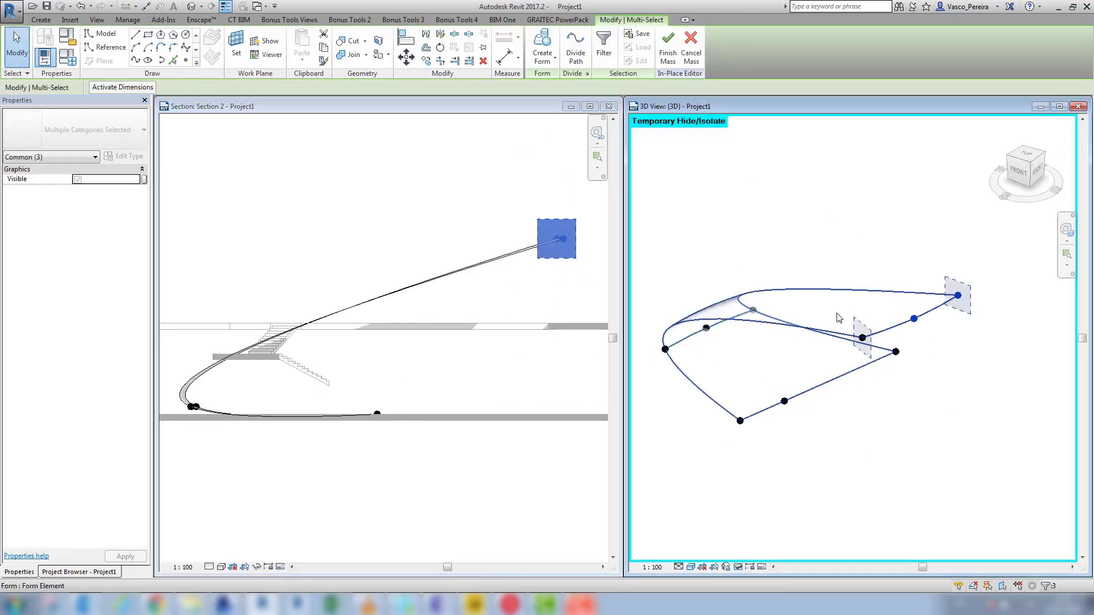
click(601, 49)
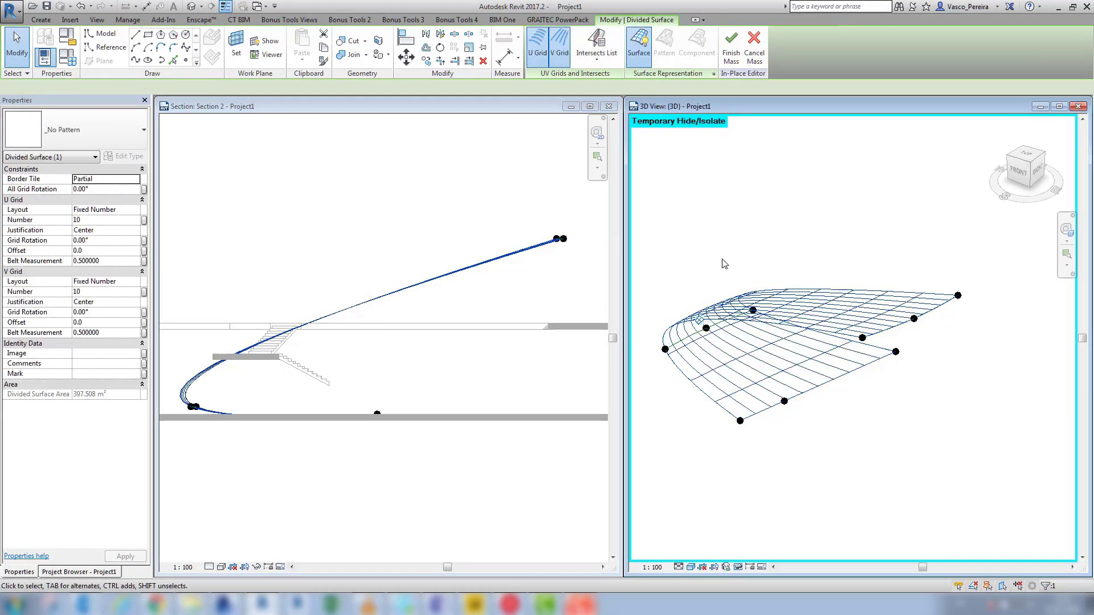
Set the divided surface's U grid to a Fixed Distance of 5000 with End justification.
click(135, 209)
click(108, 230)
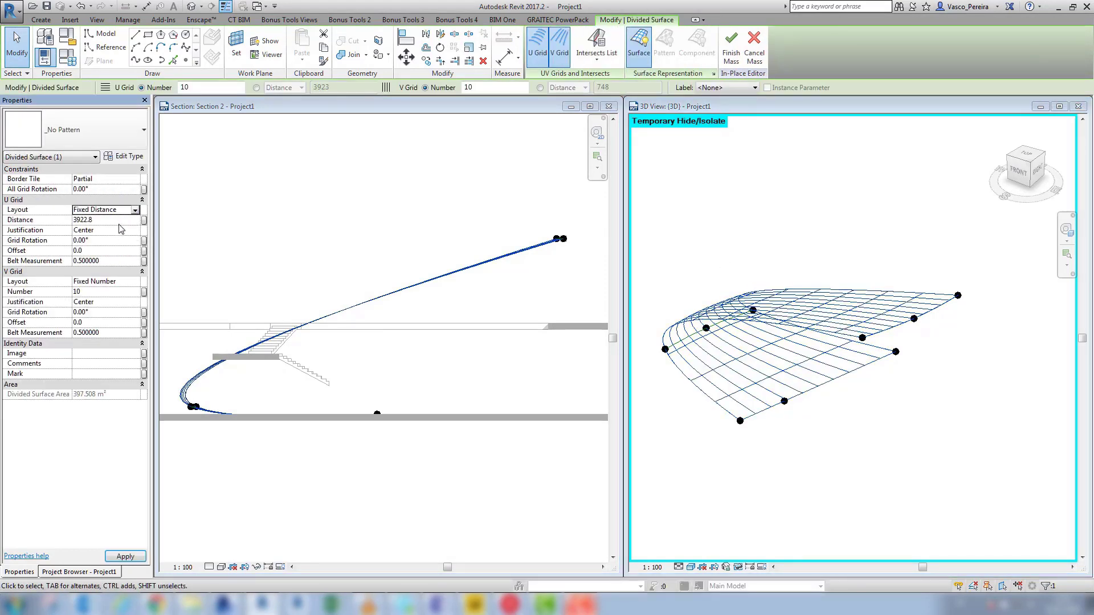
click(109, 220)
text(5000)
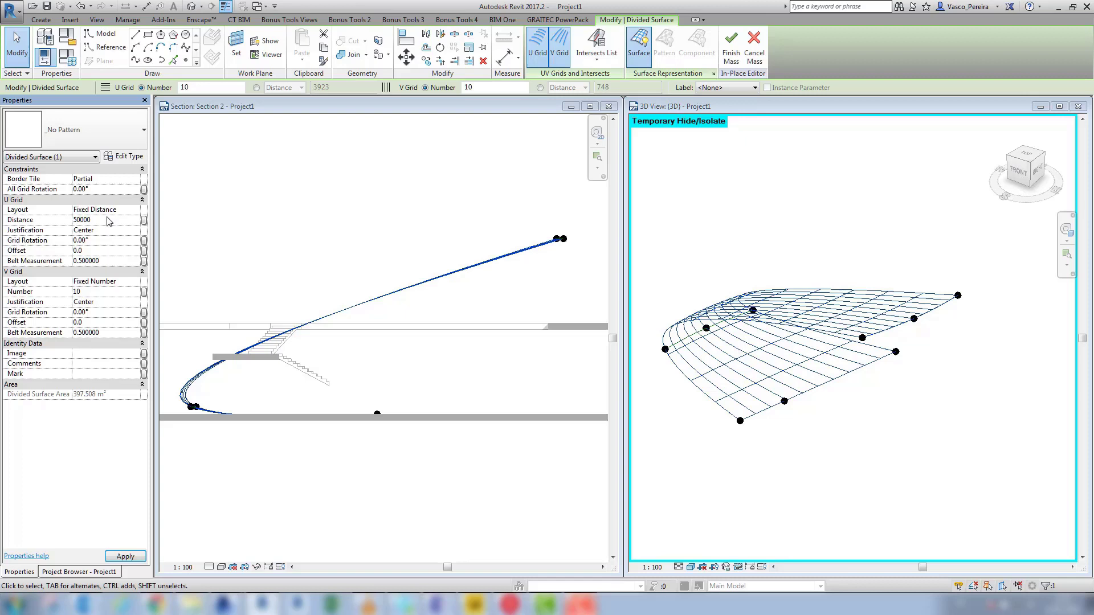
click(109, 230)
click(135, 230)
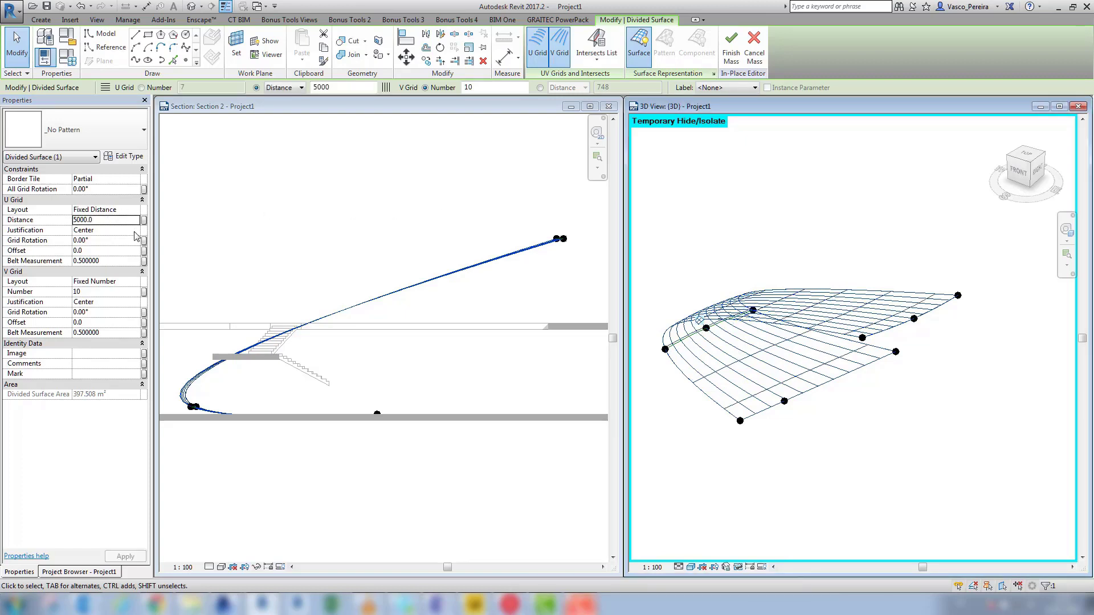
click(88, 240)
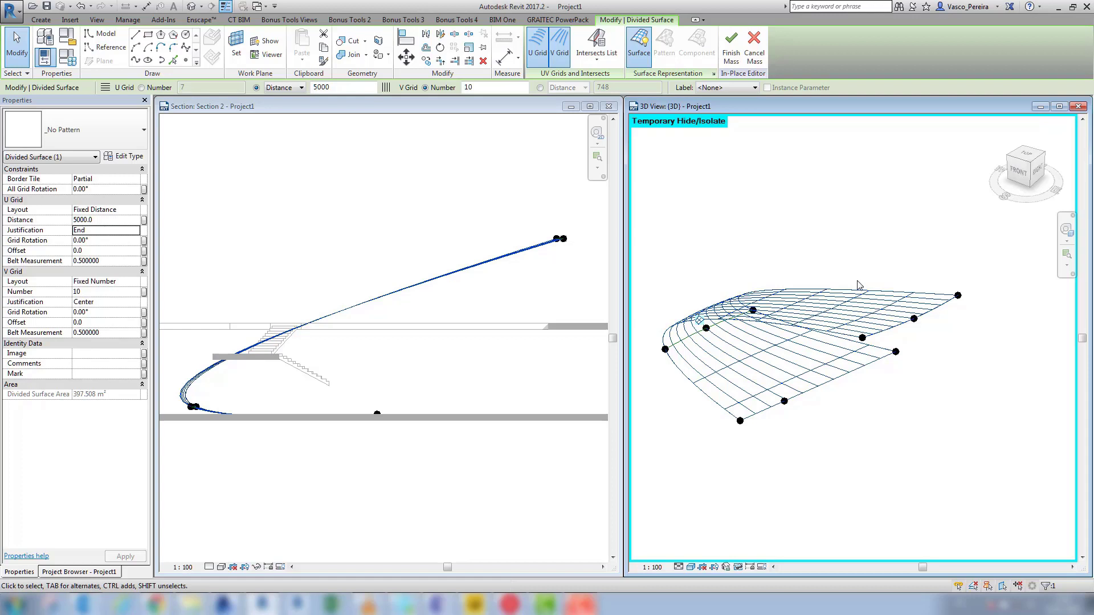
Delete the divided surface and its form so only the reference curves remain.
key(Delete)
click(831, 285)
key(Delete)
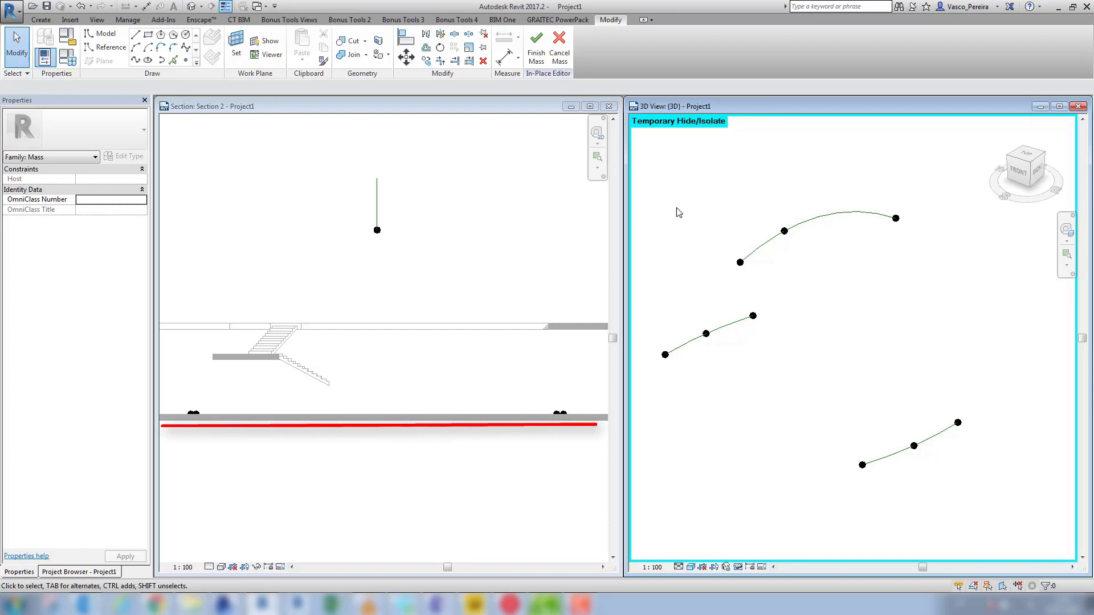
Try to create a form through the raised upright arc and the two base curves on the lower floor.
drag(641, 152, 1004, 500)
click(542, 46)
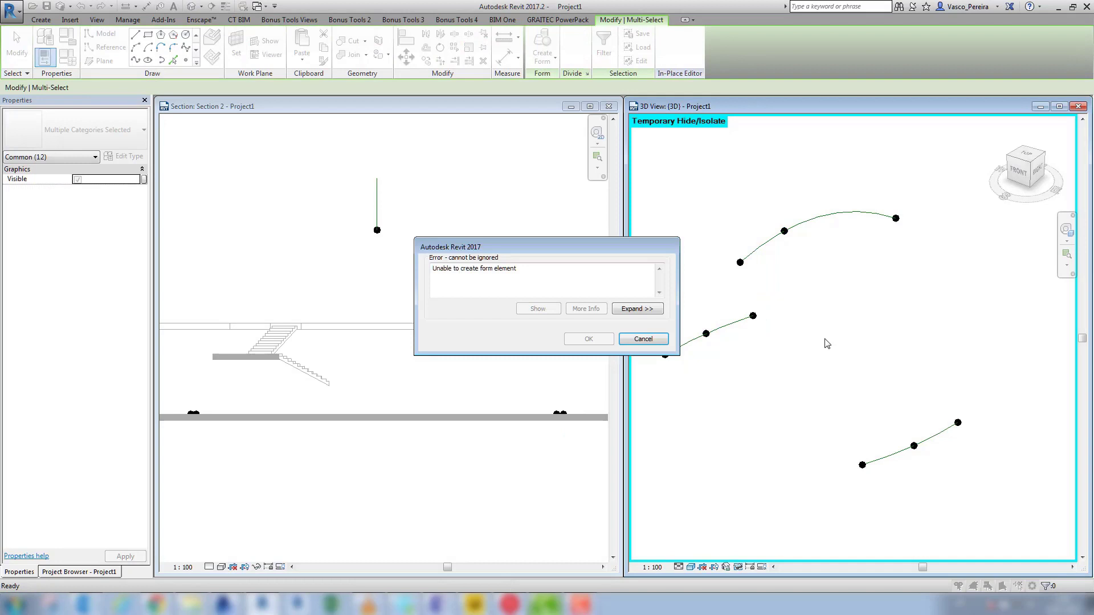
key(Escape)
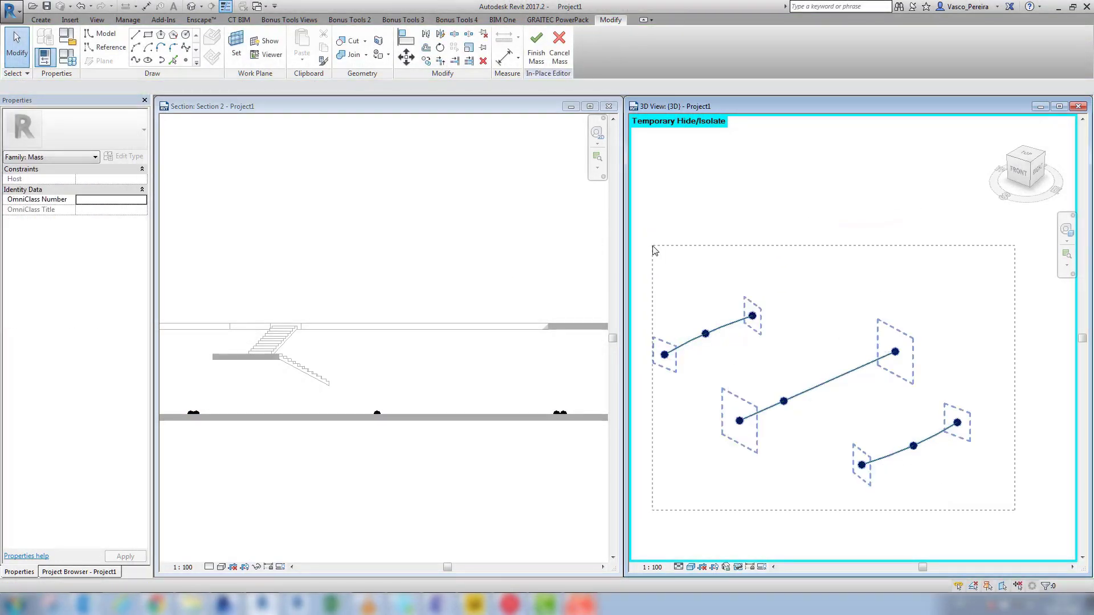
Try a form through three curves at floor level with the middle curve's points offset to 15000, and undo it.
click(655, 251)
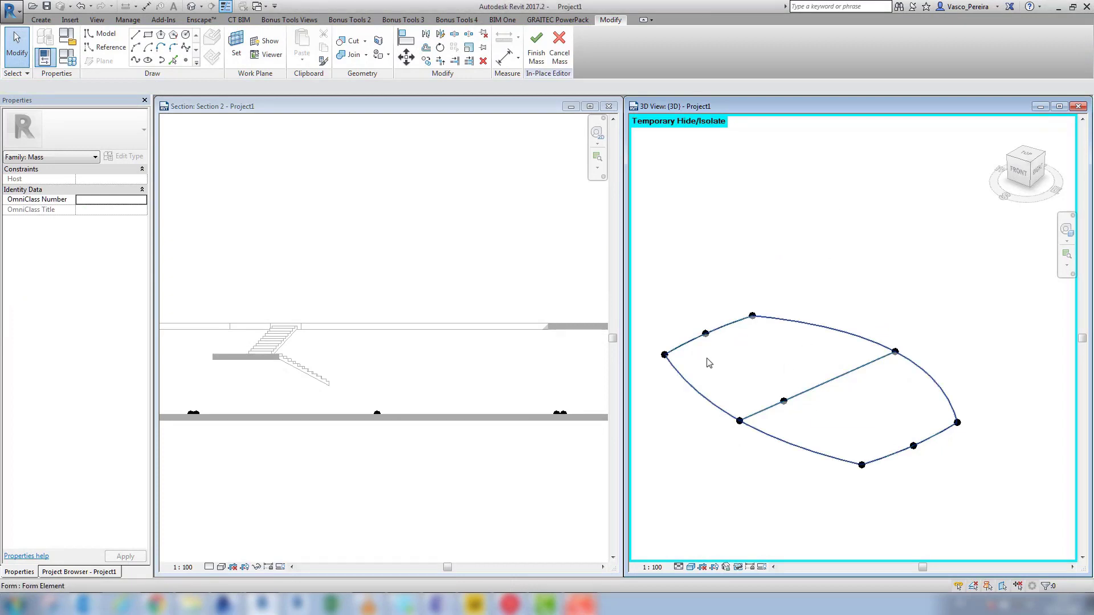
drag(700, 355, 905, 430)
click(120, 302)
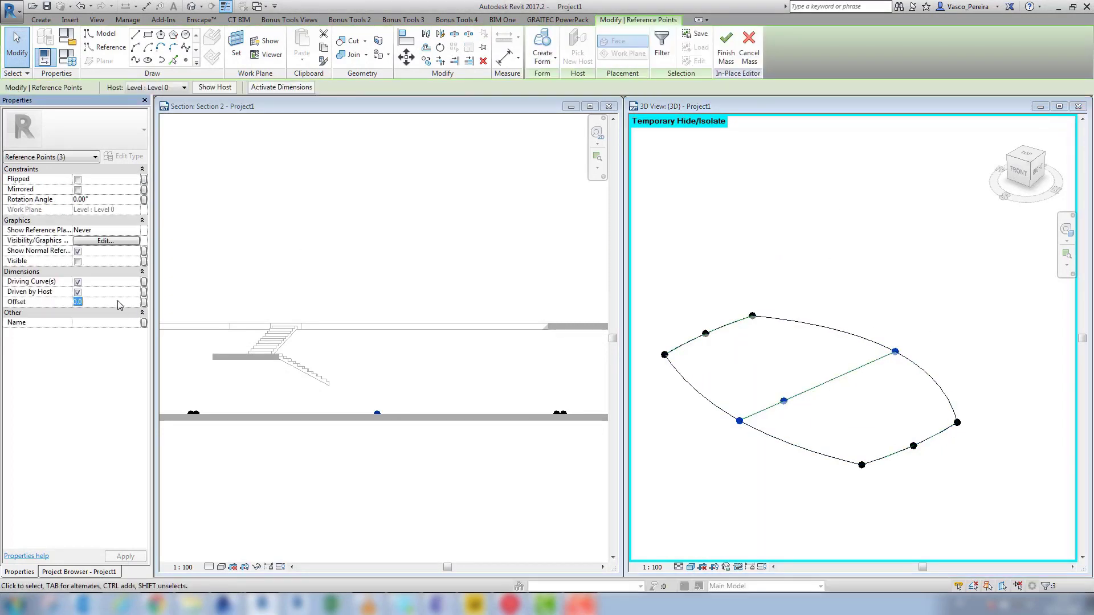
text(15000)
key(Return)
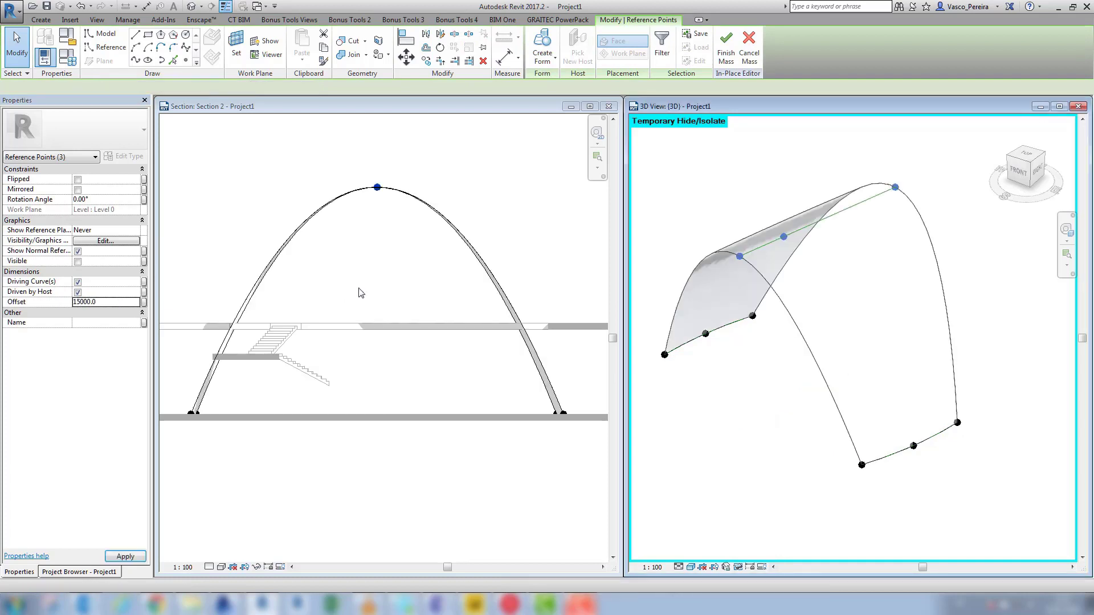
key(ctrl+z)
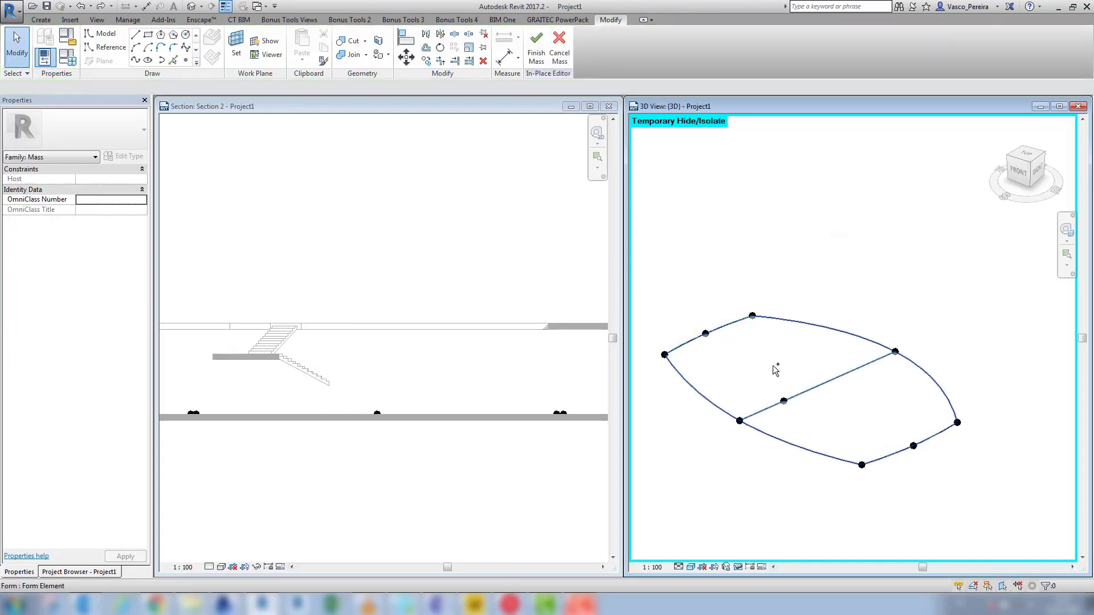
Set the offset of the middle curve's three reference points to 5000.
drag(710, 379, 801, 435)
ctrl+click(894, 352)
click(119, 303)
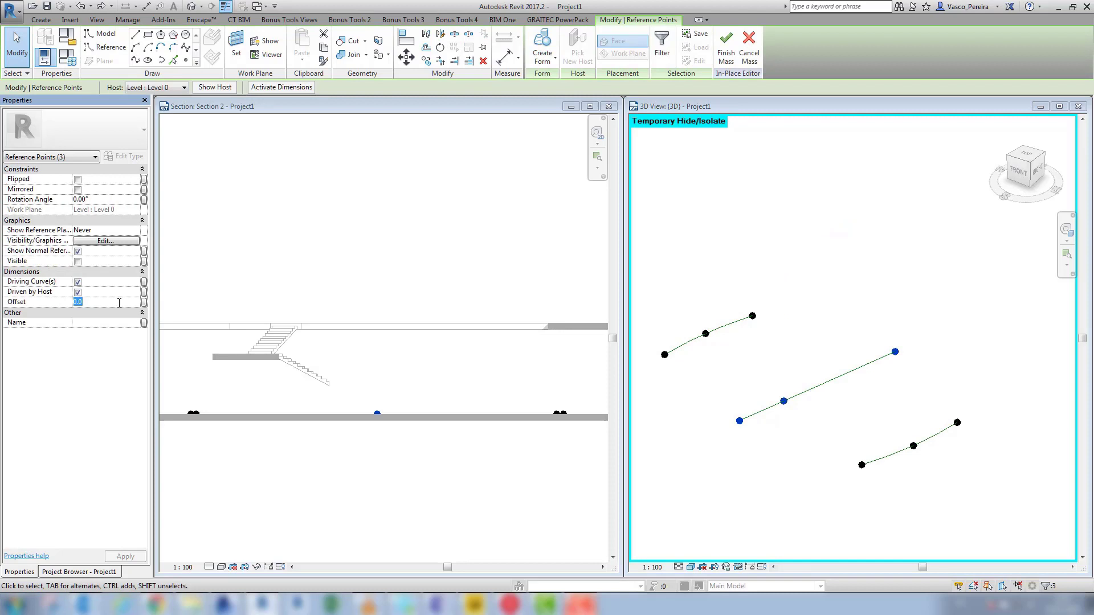
Set the offset of the right base curve's three reference points to 10000.
drag(832, 381, 1006, 501)
shift+click(885, 454)
click(98, 305)
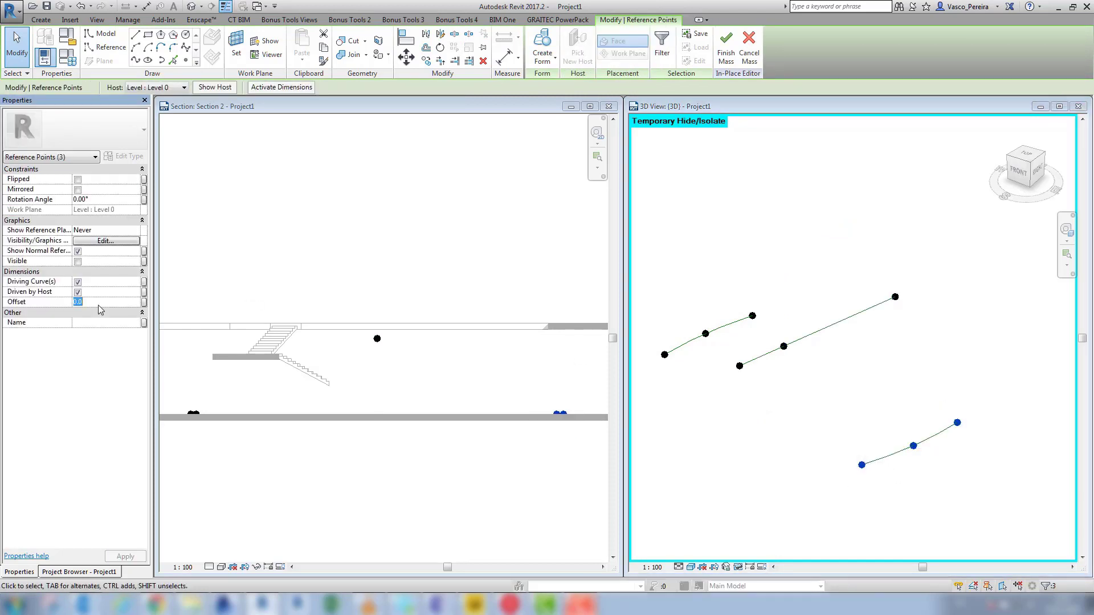
text(10000)
Create a form through all three stepped curves and divide its surface.
drag(649, 234, 991, 454)
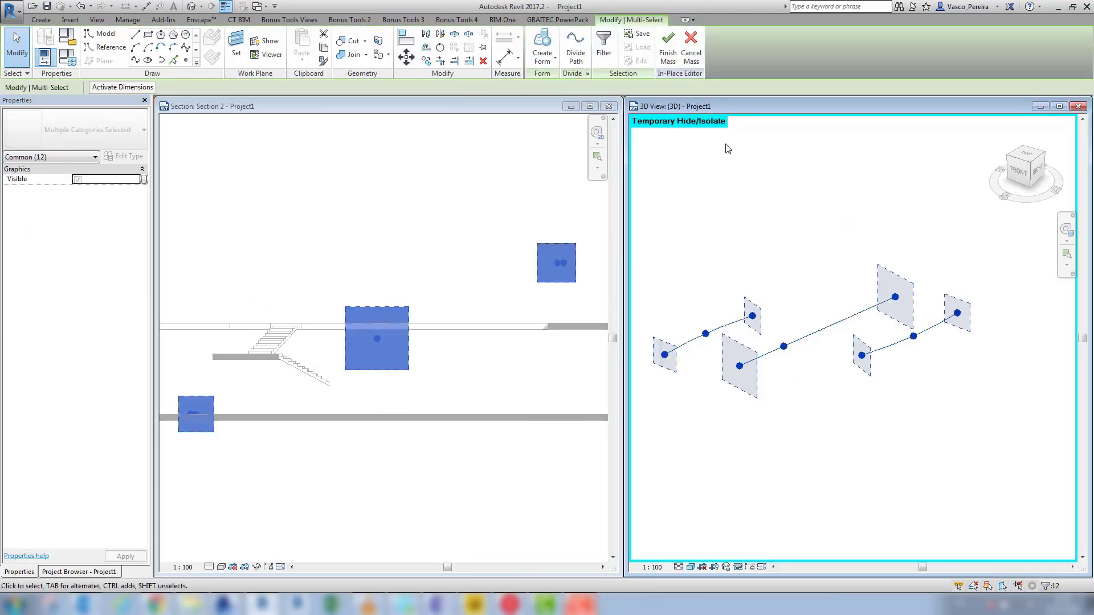
click(542, 47)
click(793, 325)
click(753, 47)
Set the divided surface's U grid to a Fixed Distance of 10000 with Beginning justification.
click(132, 210)
click(114, 230)
click(120, 221)
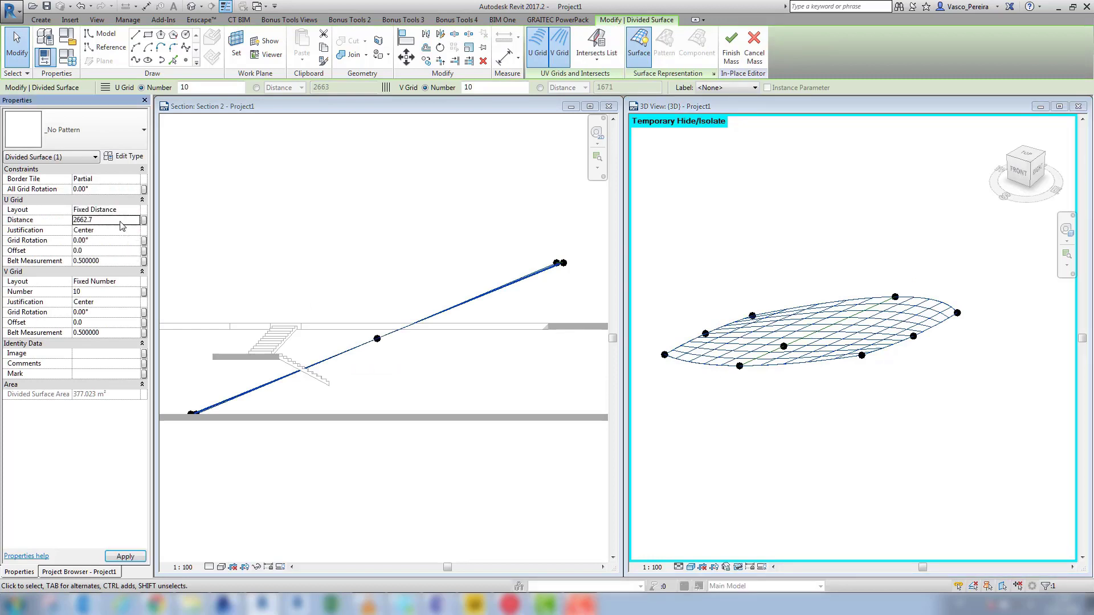
click(137, 230)
click(98, 241)
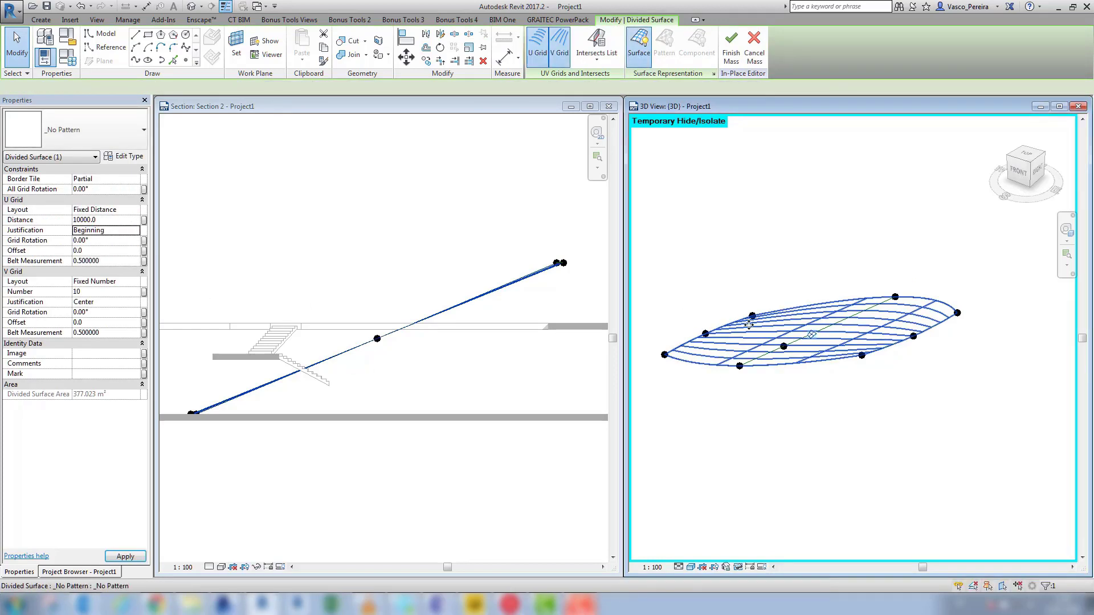
Lower the form's right base curve by setting the offset of its reference points to 0.
key(Escape)
ctrl+drag(837, 322, 934, 398)
ctrl+drag(935, 278, 981, 333)
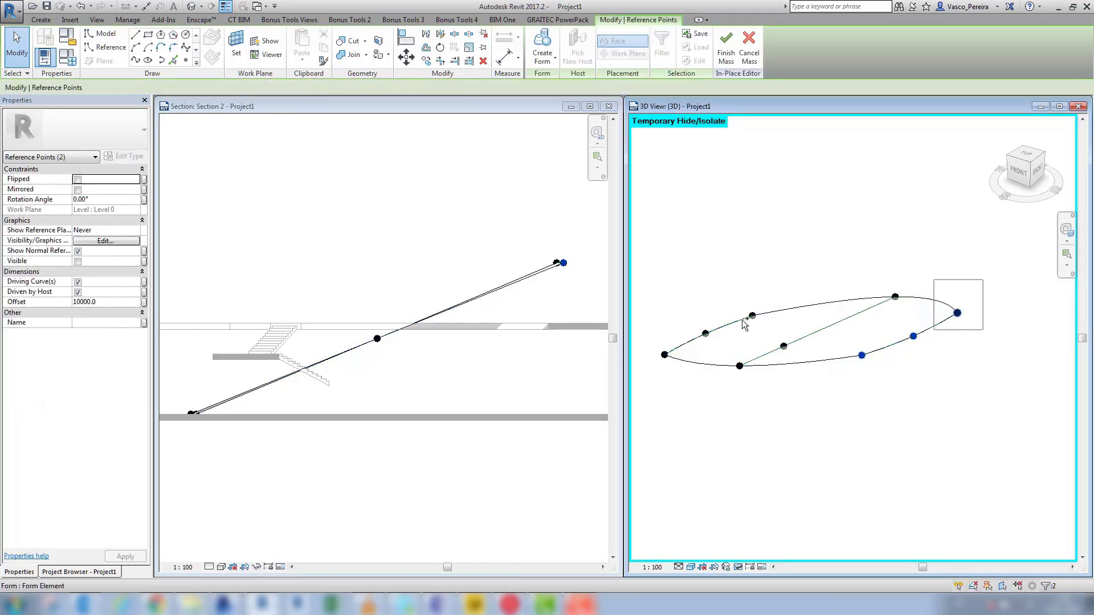
click(113, 302)
text(0)
Raise the form's middle curve by setting the offset of its three reference points to 15000.
drag(731, 326, 808, 398)
ctrl+click(895, 297)
click(125, 303)
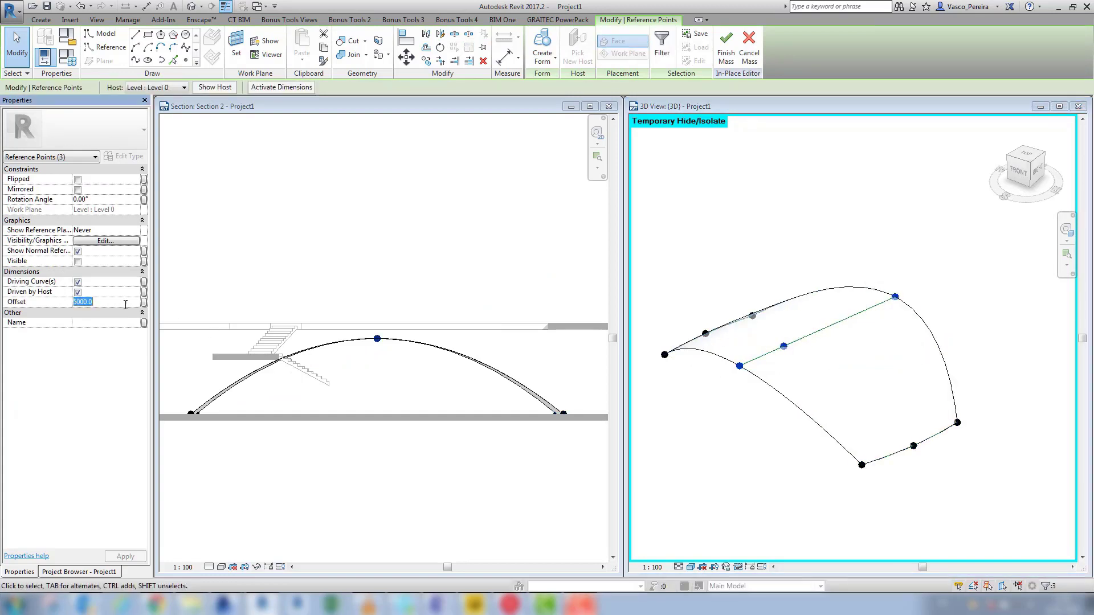
text(15000)
key(Return)
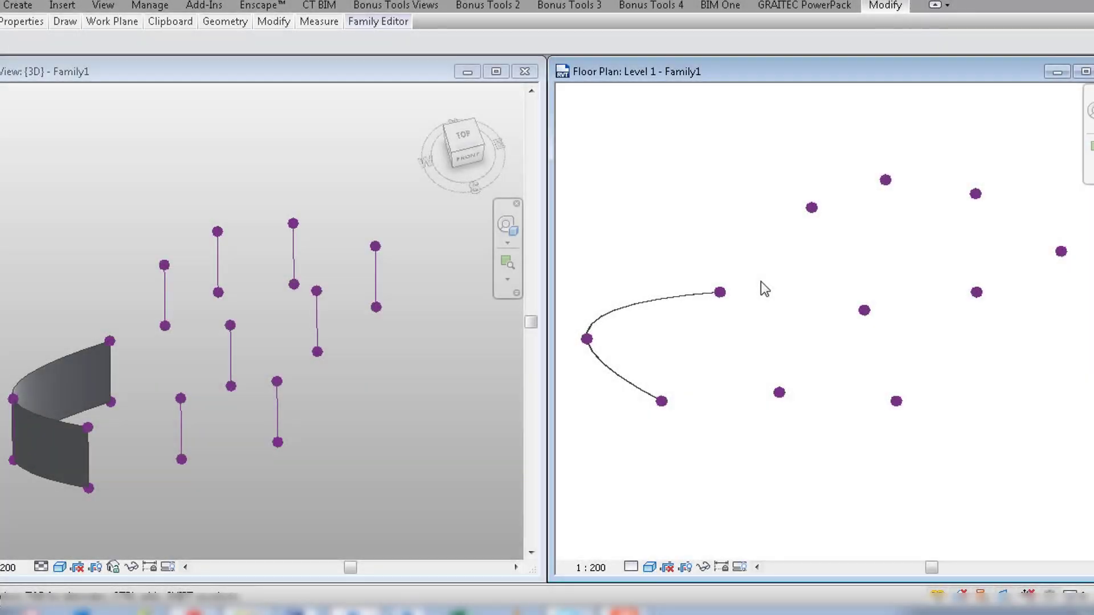
In the Family1 floor plan, create separate forms through neighbouring groups of three vertical lines, and undo them.
drag(758, 272, 915, 453)
key(Return)
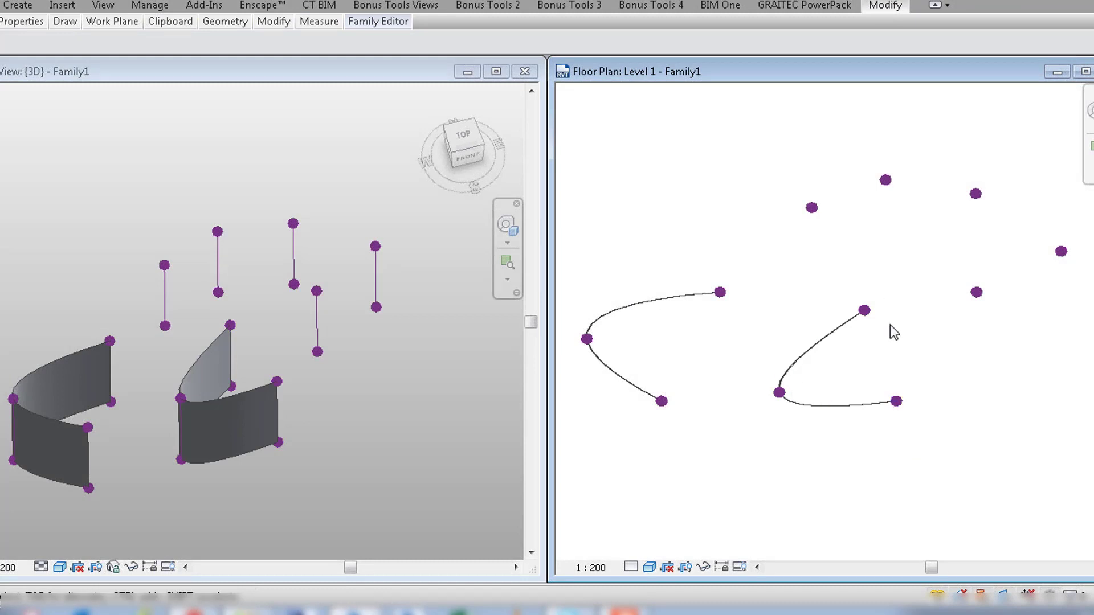
drag(763, 150, 1017, 236)
key(Return)
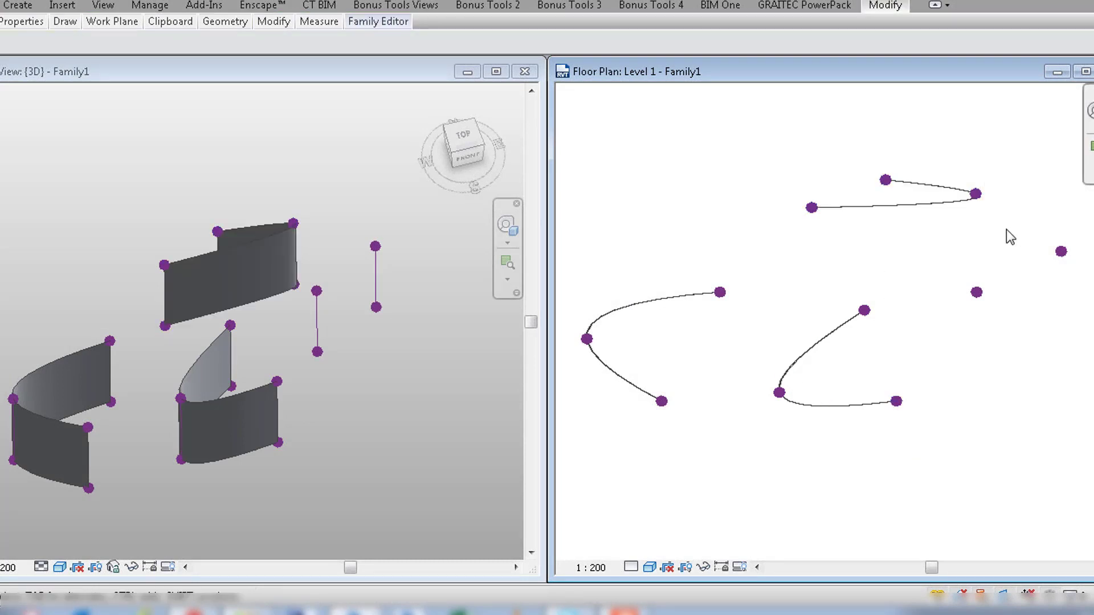
drag(823, 221, 1077, 346)
key(Return)
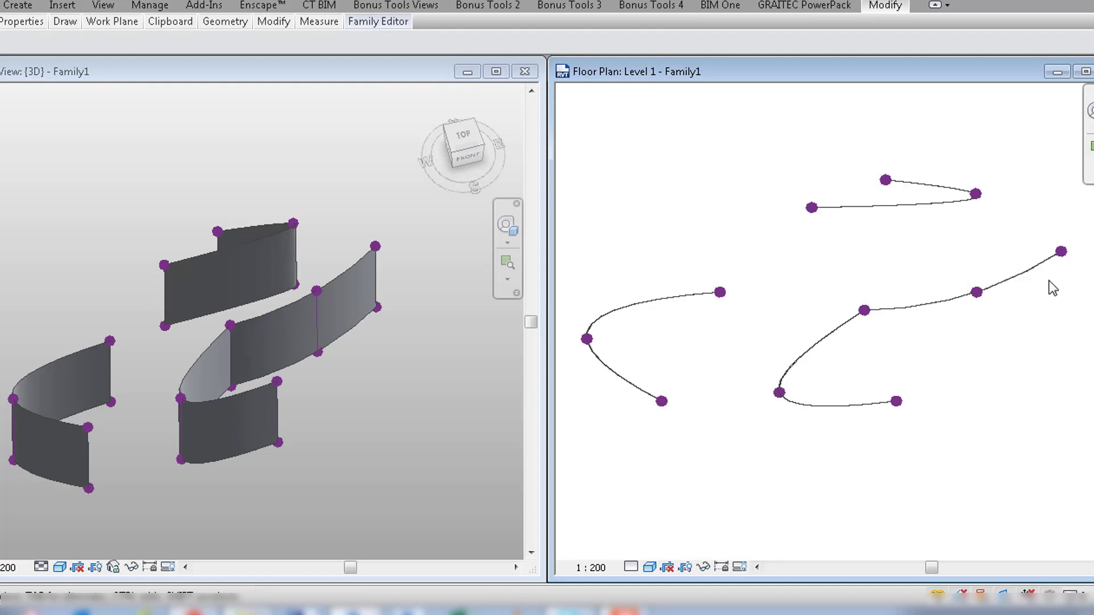
key(ctrl+z)
key(ctrl+z)
key(ctrl+z)
key(ctrl+z)
key(ctrl+z)
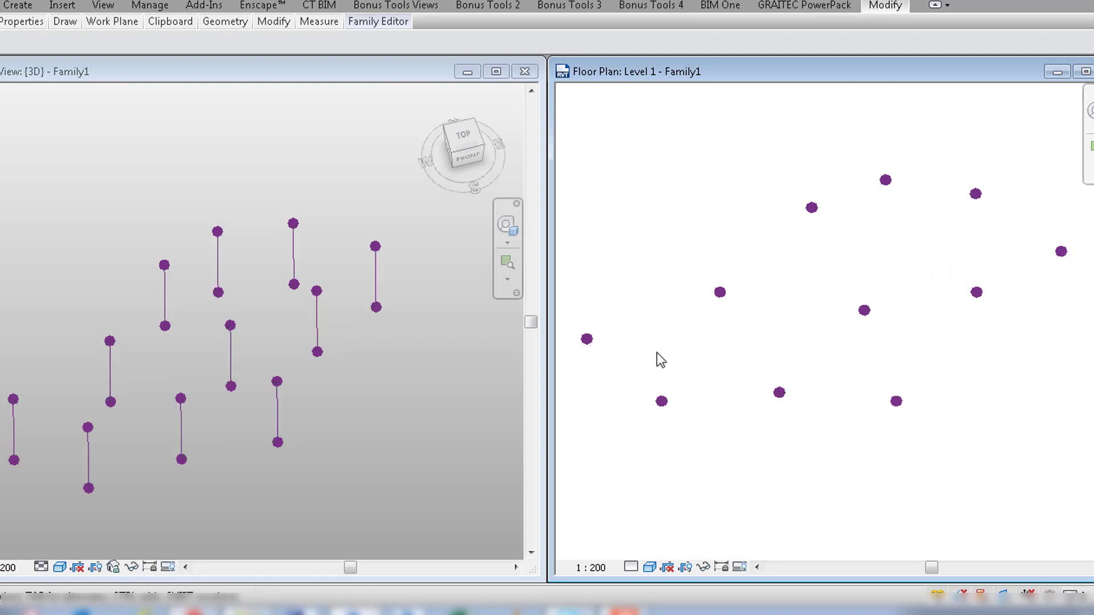
Create one form through the five vertical lines running from the plan's lower left to the far right, and undo it.
drag(630, 311, 806, 429)
ctrl+drag(825, 257, 1070, 350)
ctrl+drag(1037, 233, 1078, 269)
key(Return)
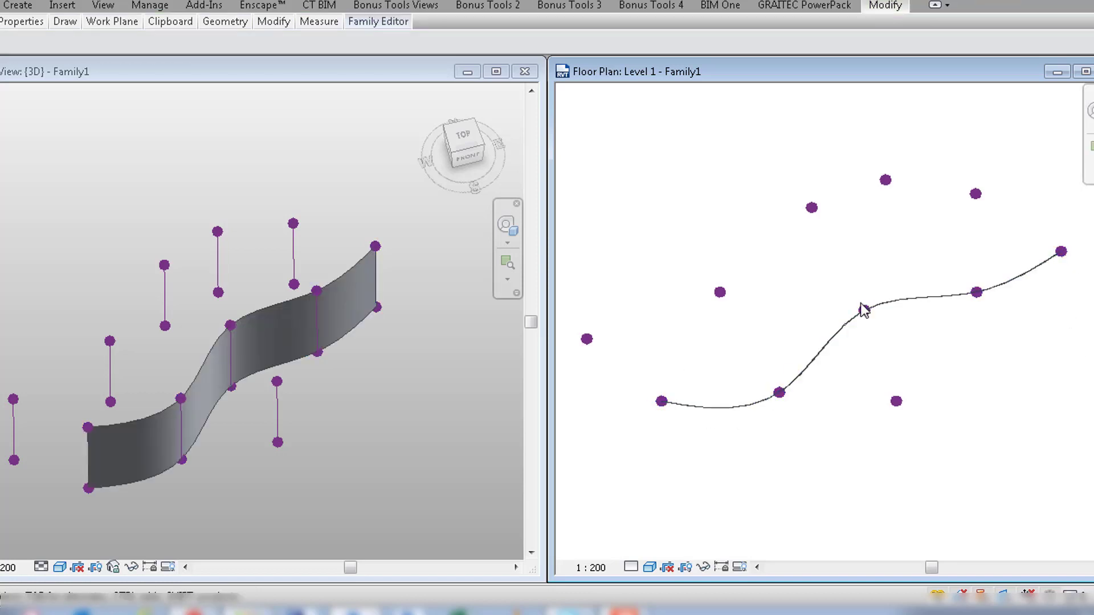
key(ctrl+z)
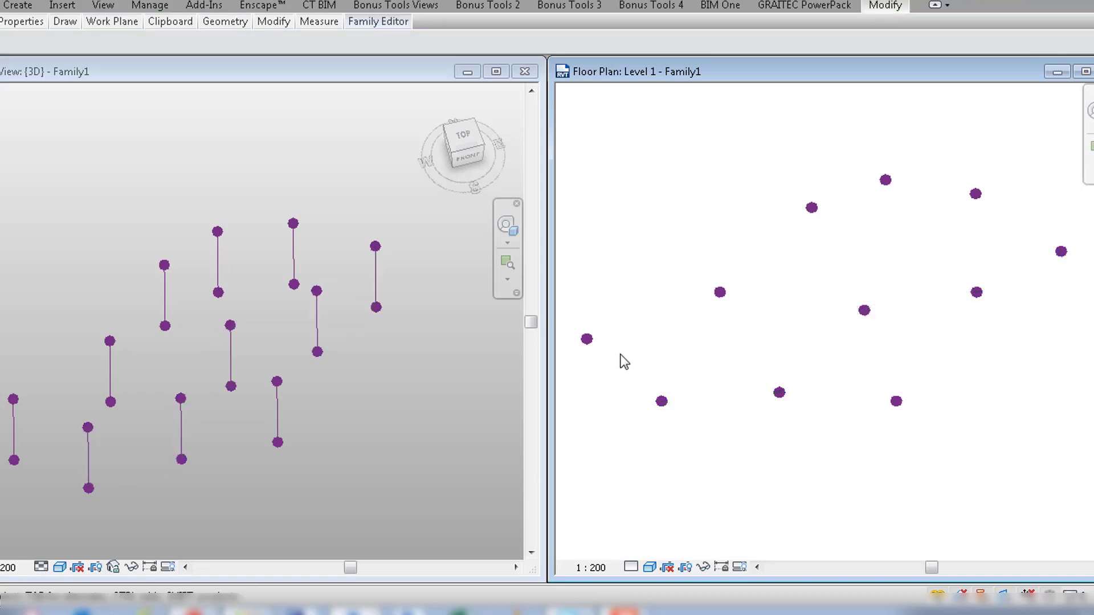
Try to create a form through the three vertical lines in the plan's lowest row.
drag(620, 355, 927, 443)
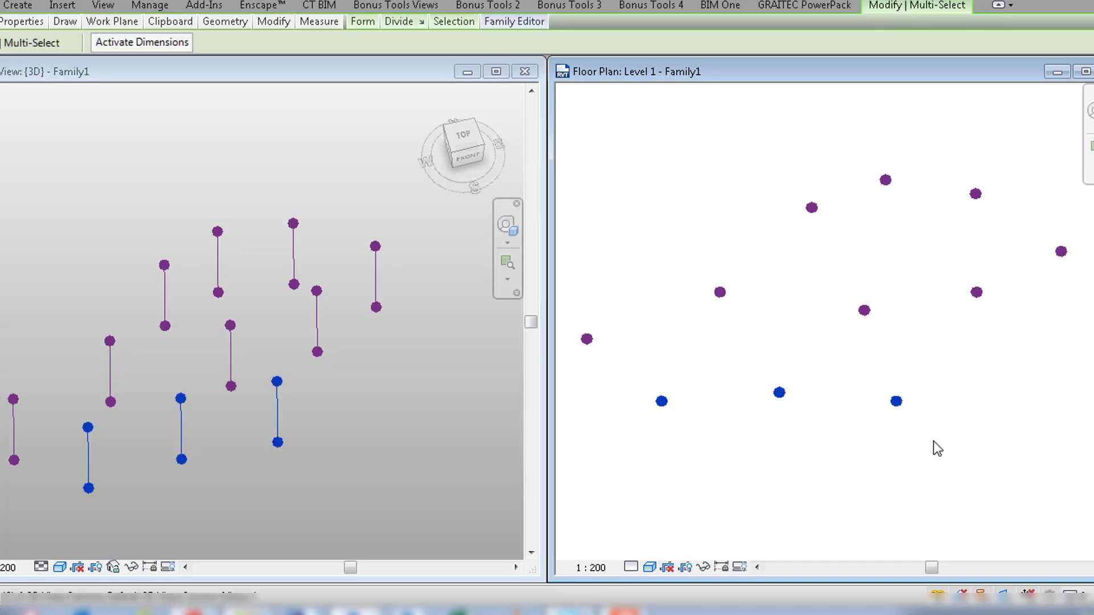
key(Return)
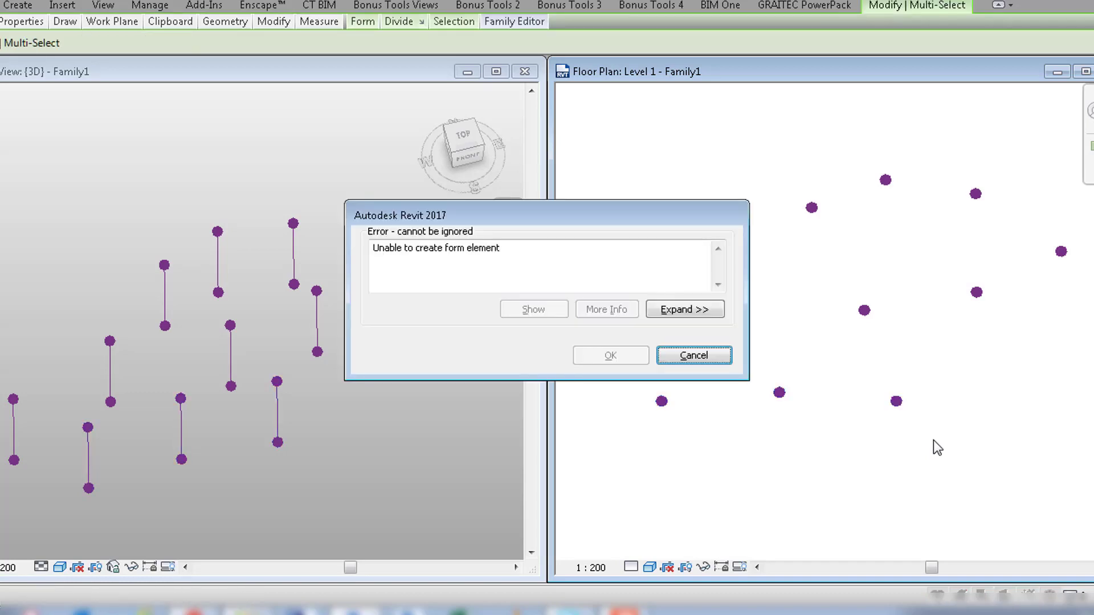
click(693, 357)
Check the alignment of the lowest row of vertical lines with a temporary horizontal line from its leftmost point.
key(l)
key(i)
click(661, 401)
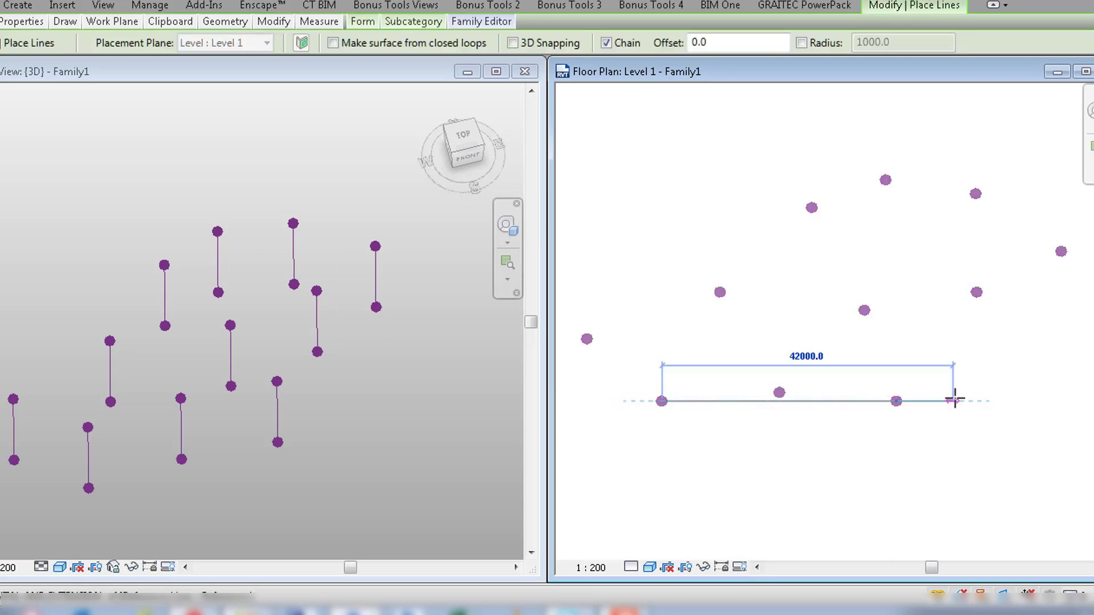
key(Escape)
key(Escape)
Delete the four lowest vertical lines in the floor plan.
drag(575, 318, 1006, 475)
key(Delete)
middle_drag(912, 350, 823, 380)
Move the three vertical lines on the lower right into a diagonal row rising toward the plan's upper right.
drag(950, 233, 914, 270)
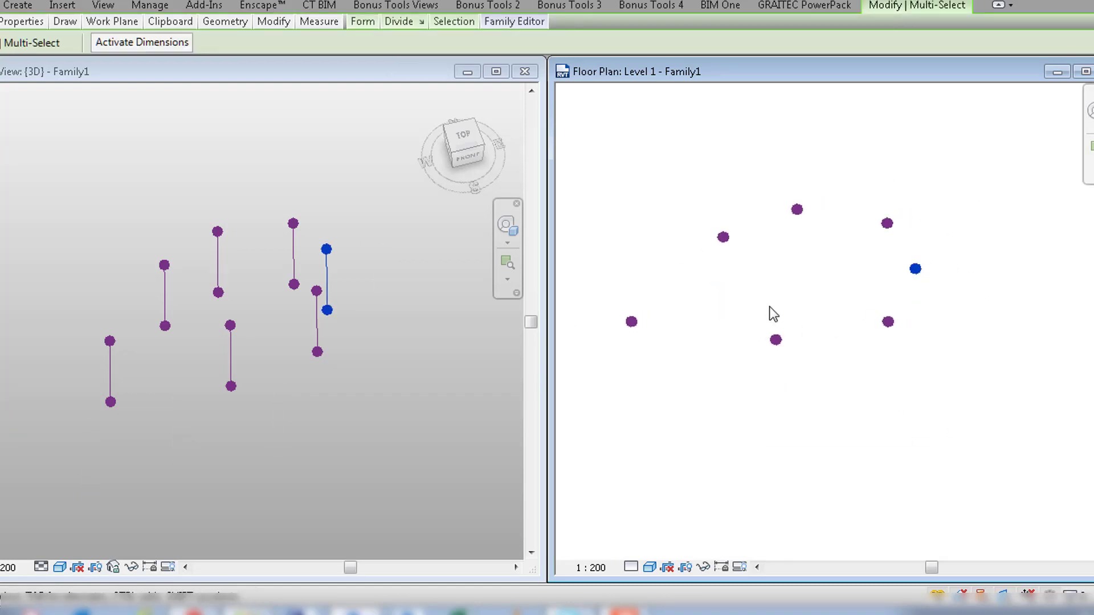
click(775, 340)
drag(775, 340, 1035, 137)
click(888, 322)
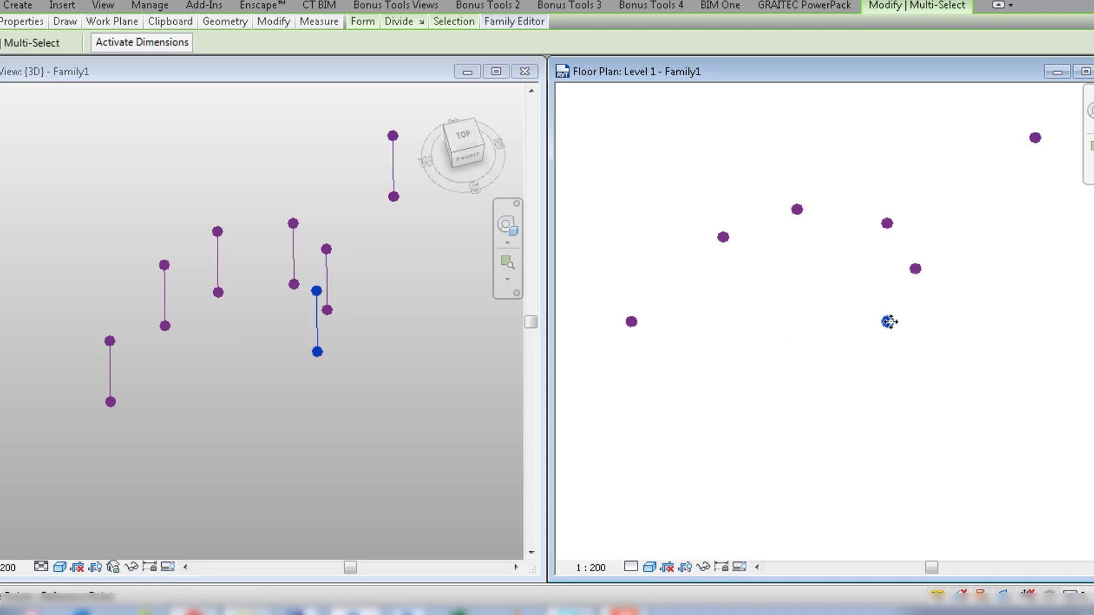
drag(889, 322, 984, 161)
click(915, 268)
drag(915, 268, 934, 192)
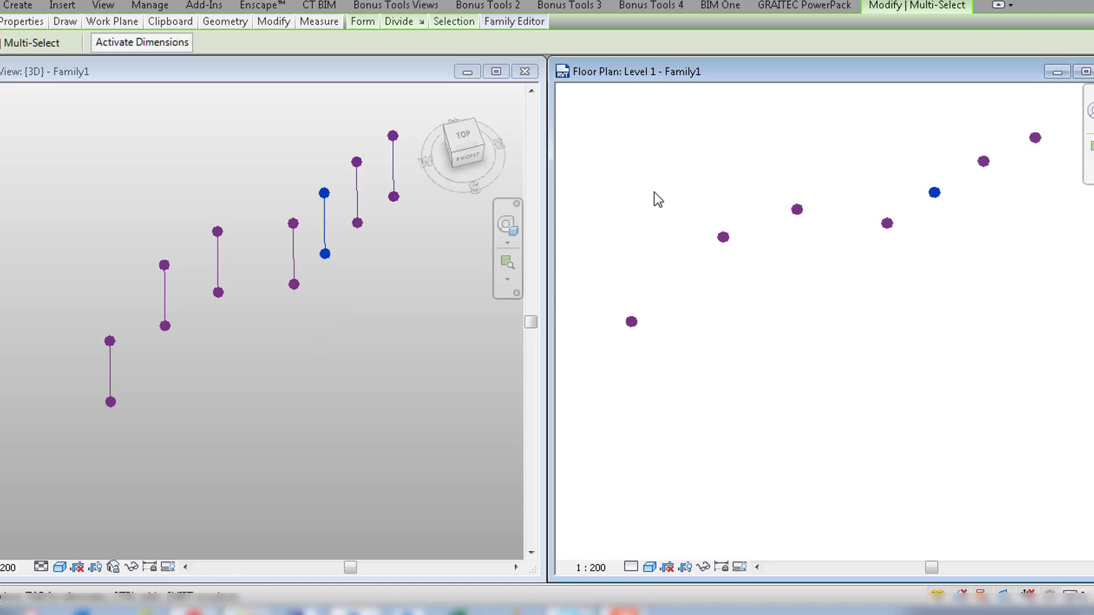
Move the three leftmost vertical lines downward in the plan and create a form through all seven lines.
drag(607, 173, 820, 398)
drag(797, 209, 796, 276)
drag(573, 92, 1044, 433)
key(Return)
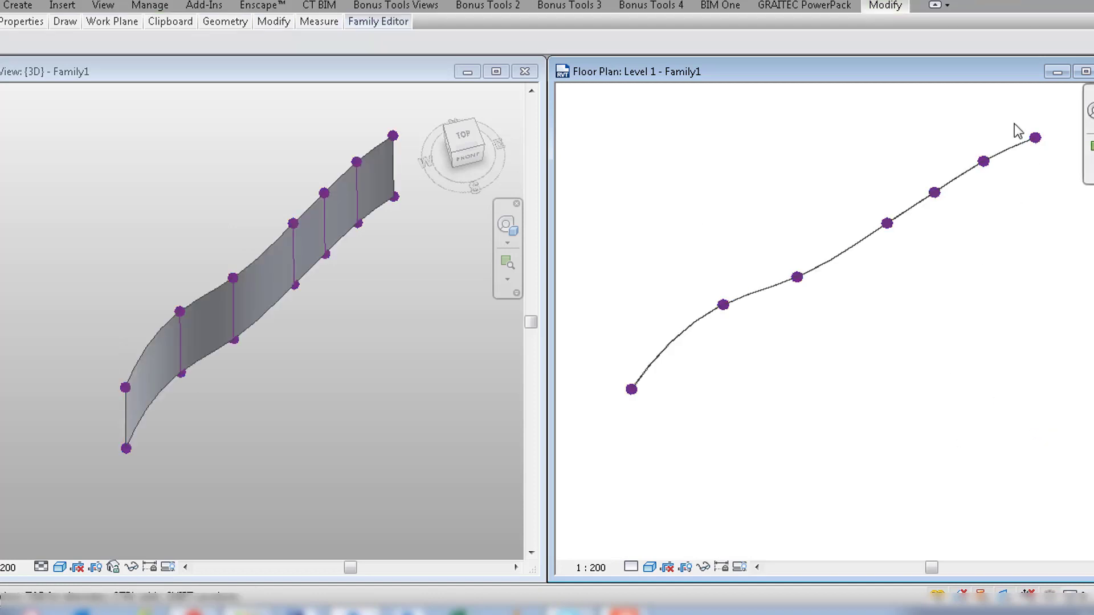
Move the form's three upper-right vertical lines down and around so that end of the surface curls back below the rest.
click(1035, 137)
drag(1035, 138, 807, 369)
click(984, 162)
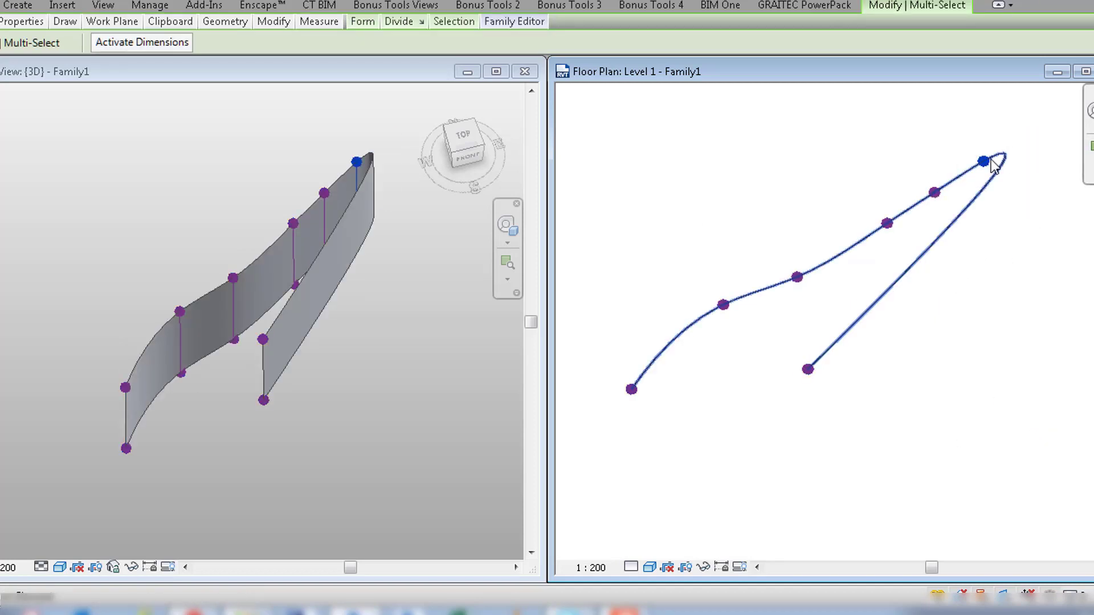
drag(984, 161, 945, 322)
click(934, 193)
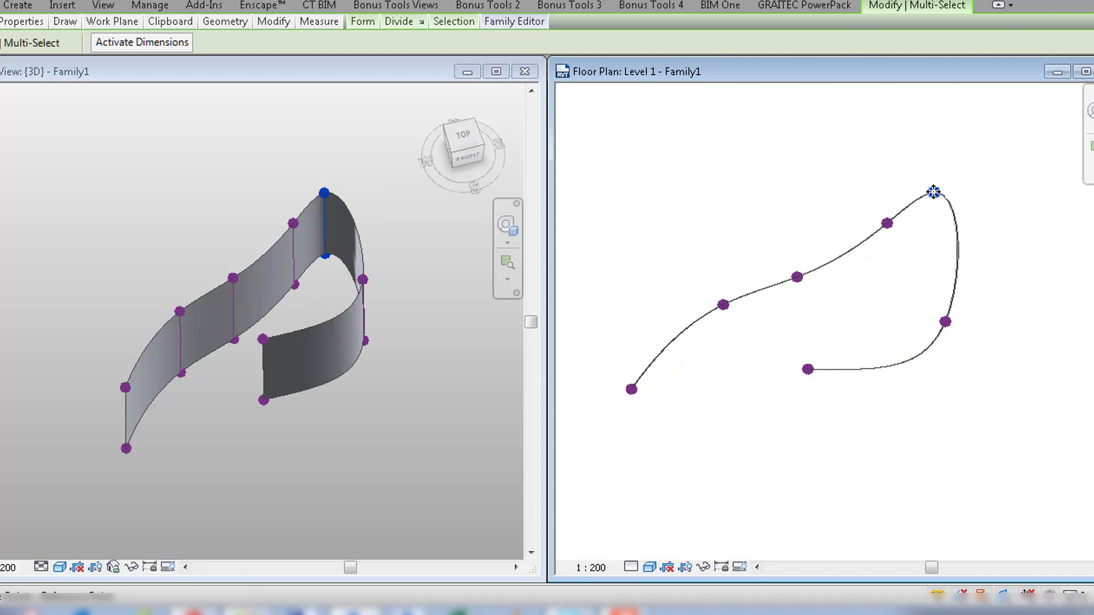
drag(933, 192, 946, 255)
Move the form's three leftmost vertical lines straight up in the plan.
drag(593, 258, 812, 333)
ctrl+drag(597, 347, 655, 393)
drag(722, 304, 723, 243)
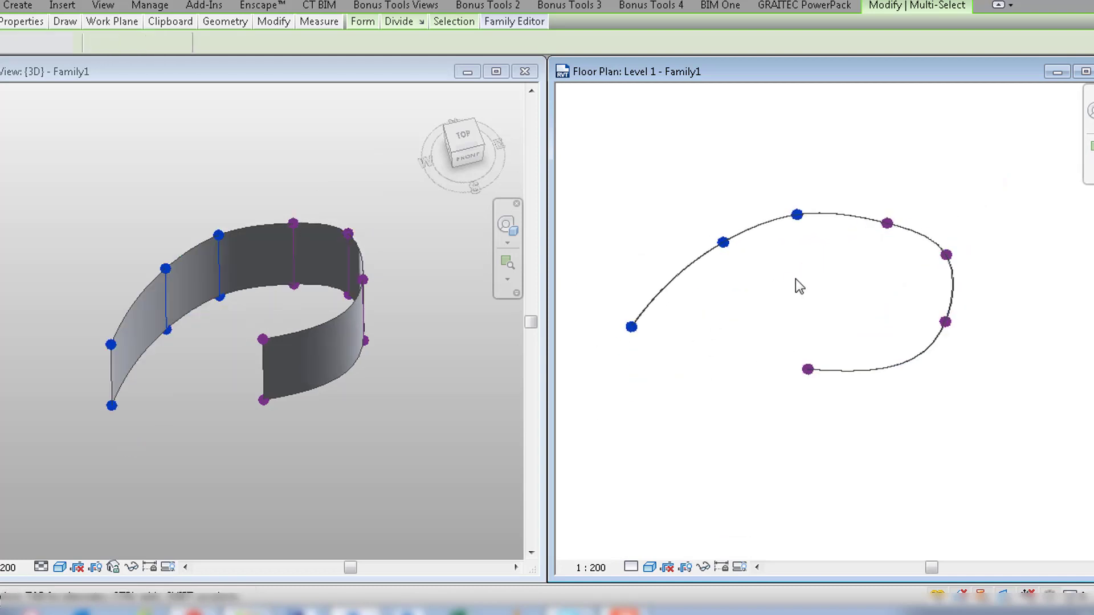
Move the form's left end line inside the loop and bring its neighbouring line inward beneath it.
click(808, 369)
drag(586, 290, 696, 353)
drag(639, 330, 850, 246)
click(723, 242)
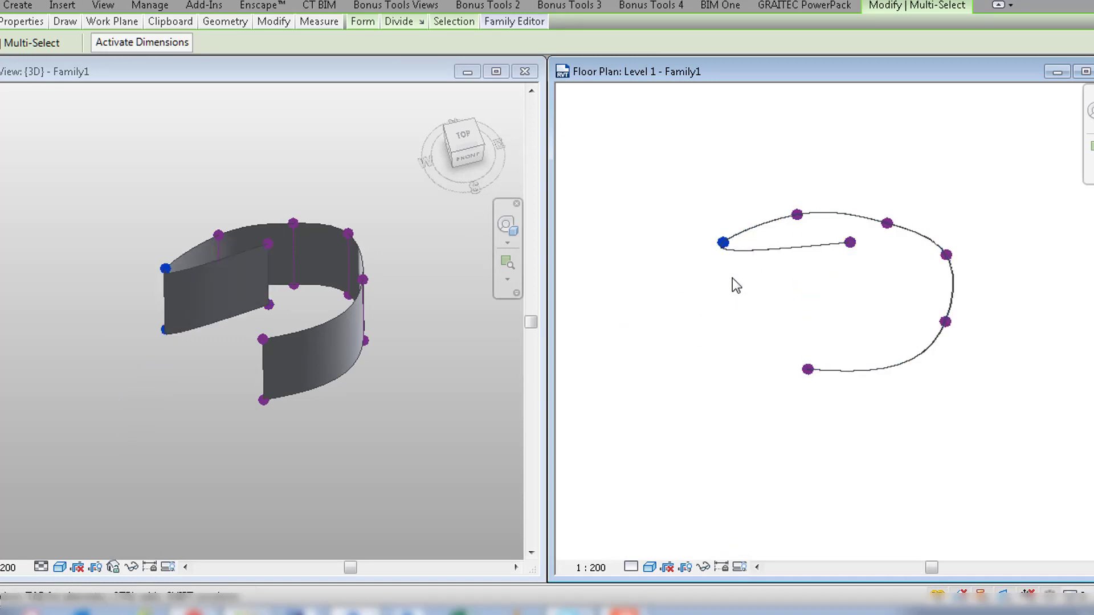
drag(723, 242, 797, 303)
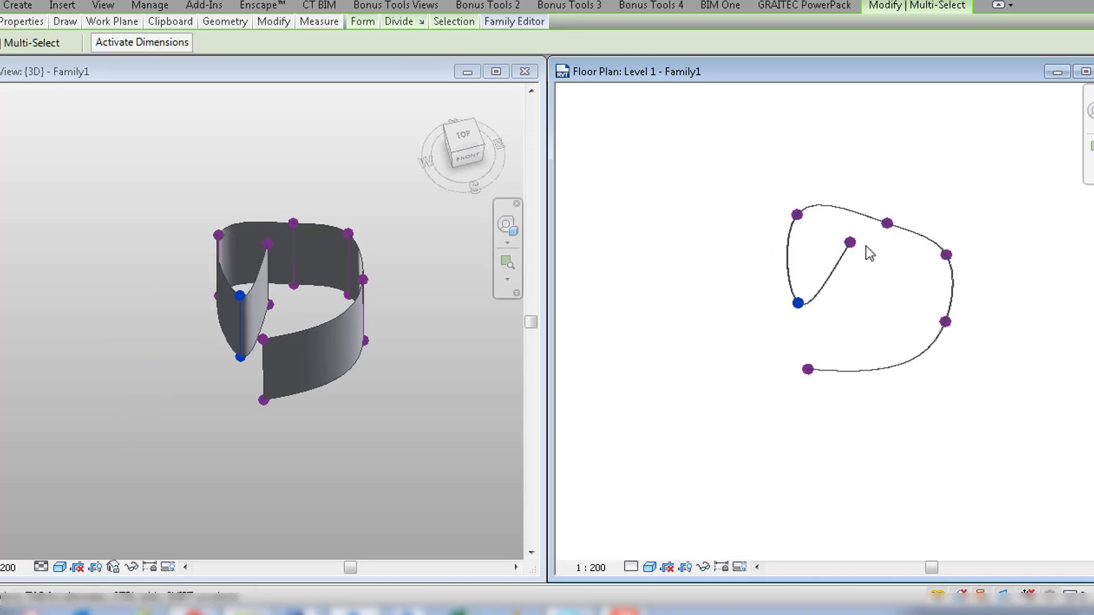
Move the vertical line at the top of the loop straight up to round out the form.
click(887, 222)
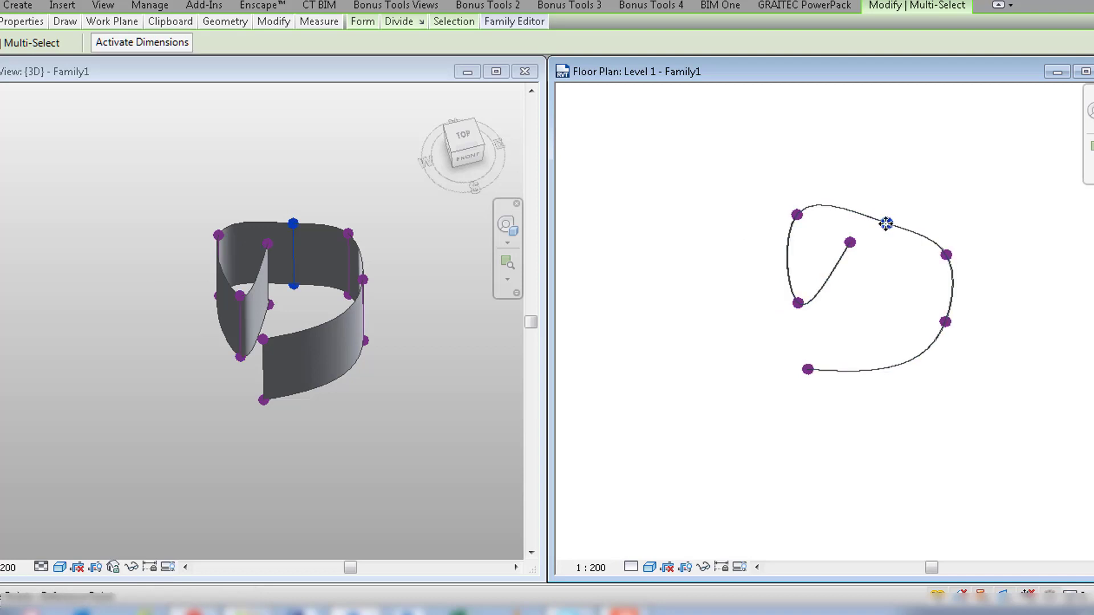
drag(887, 222, 887, 181)
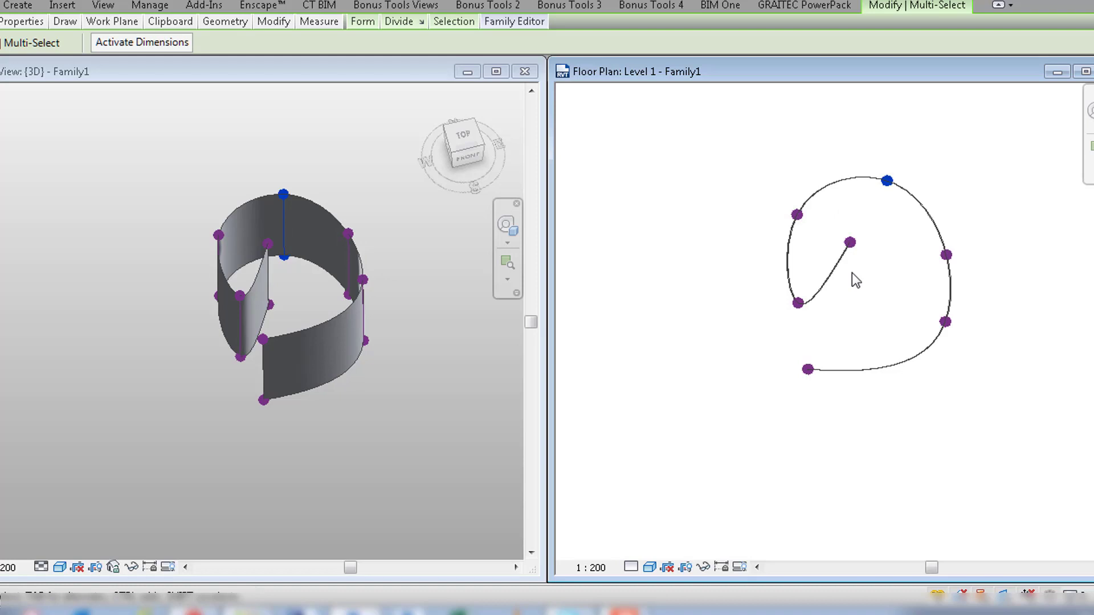
click(487, 346)
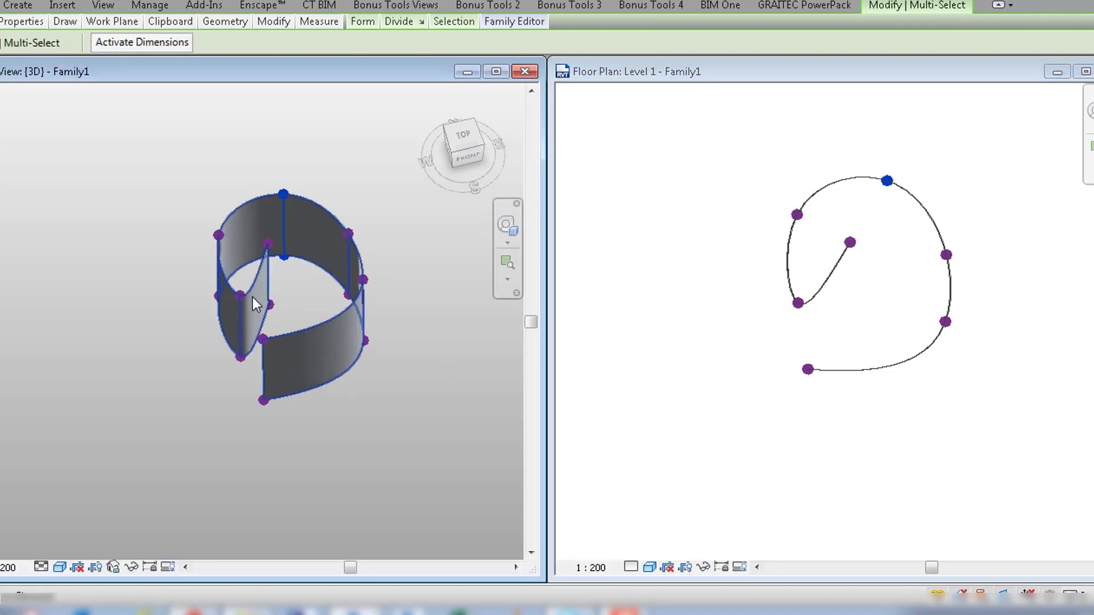